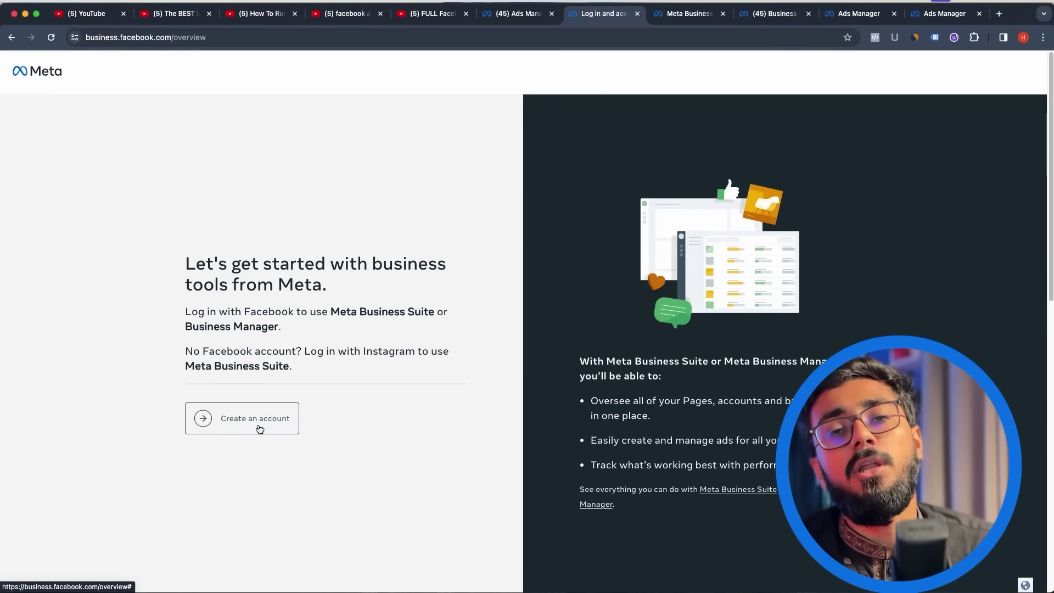
- Examine the fields required to create a business account in Business Manager, leaving the form blank
click(260, 429)
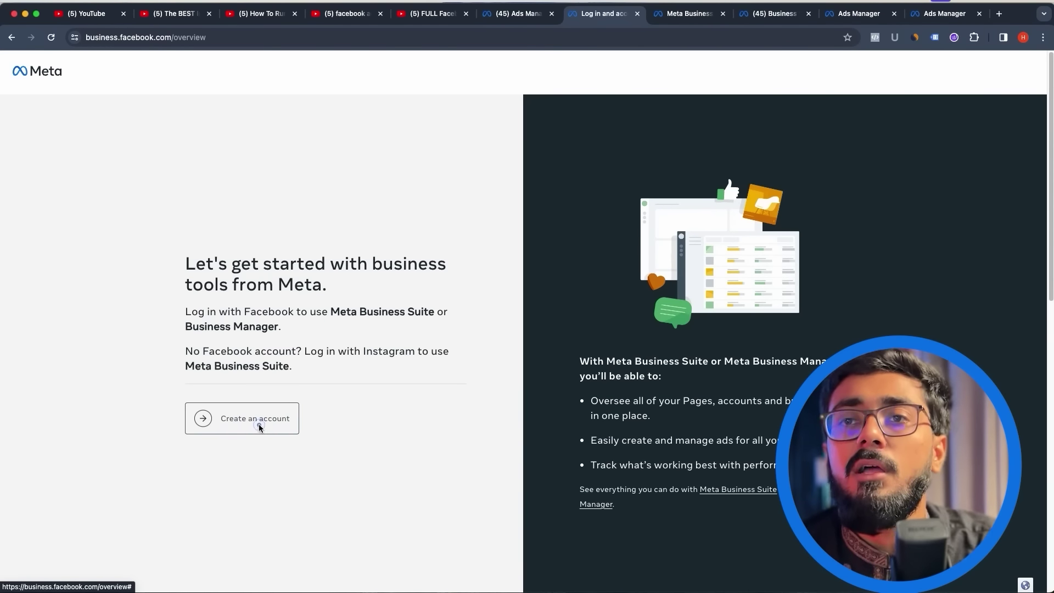
click(478, 233)
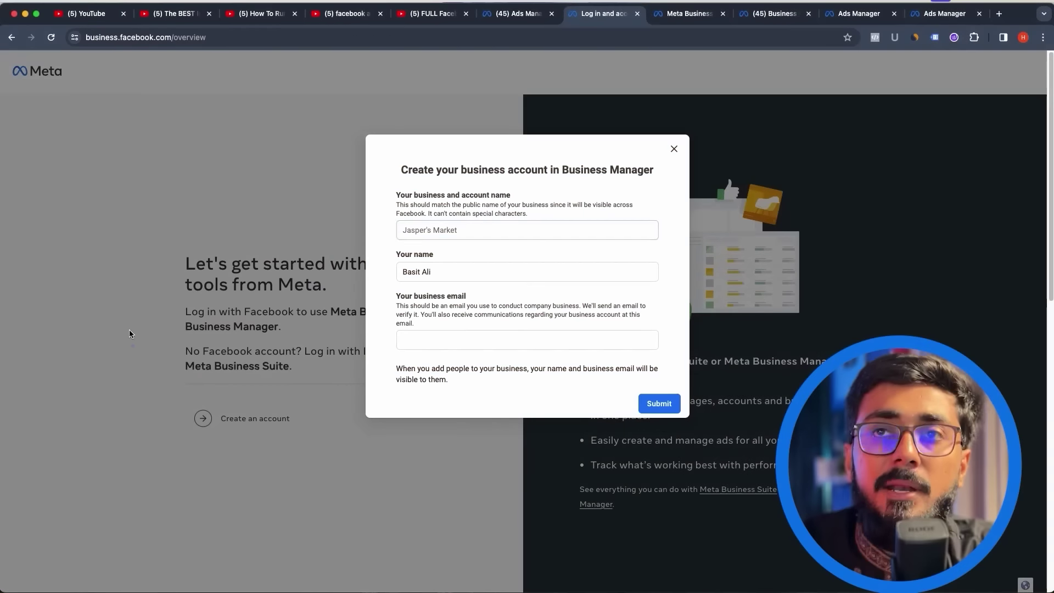
key(Escape)
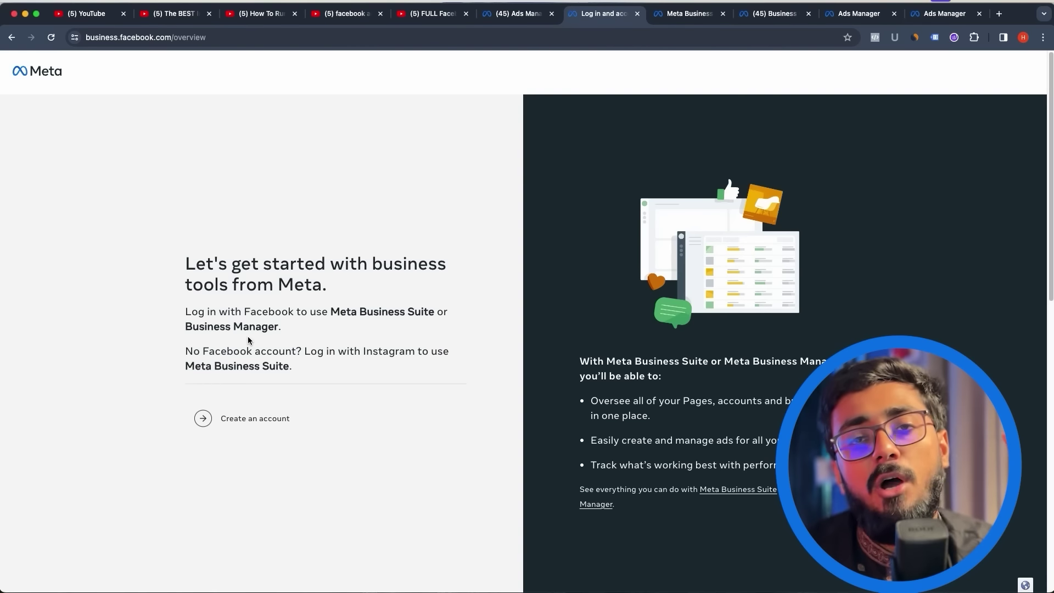
click(230, 428)
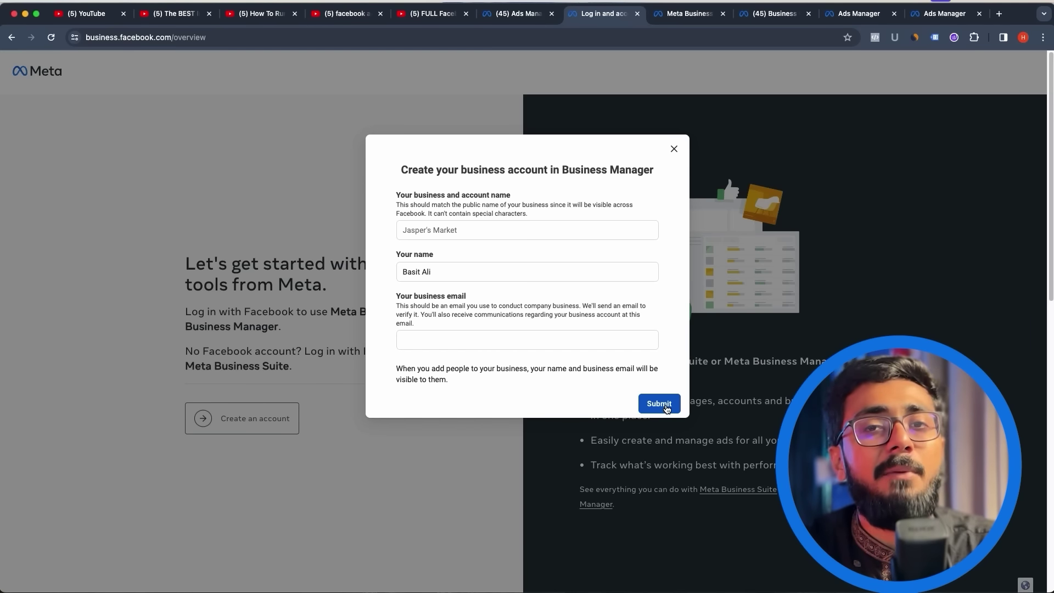
click(660, 403)
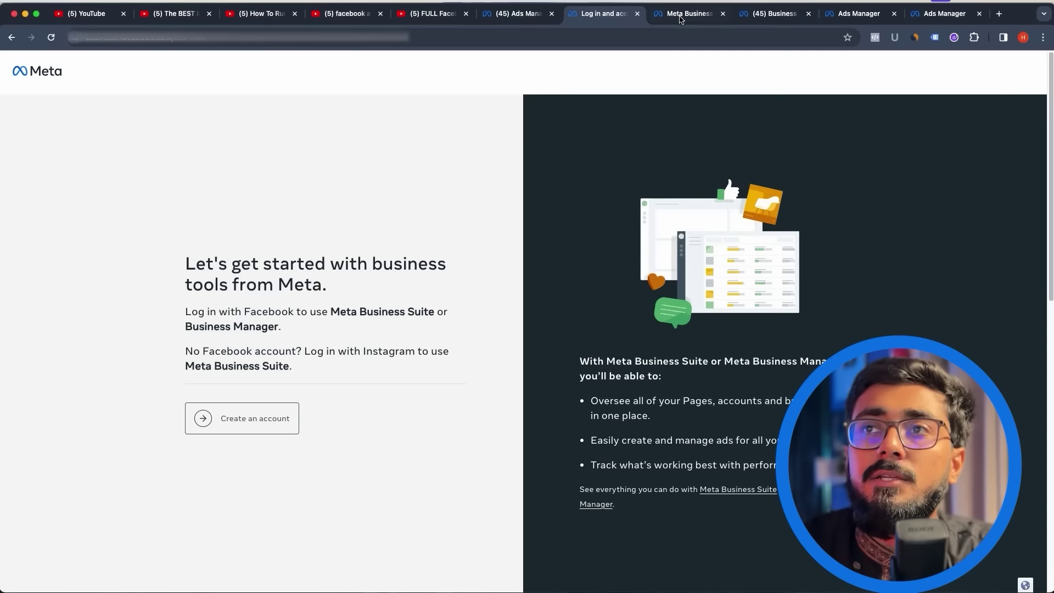
- Switch to the Meta Business Suite settings and review the full list of available tools
click(690, 13)
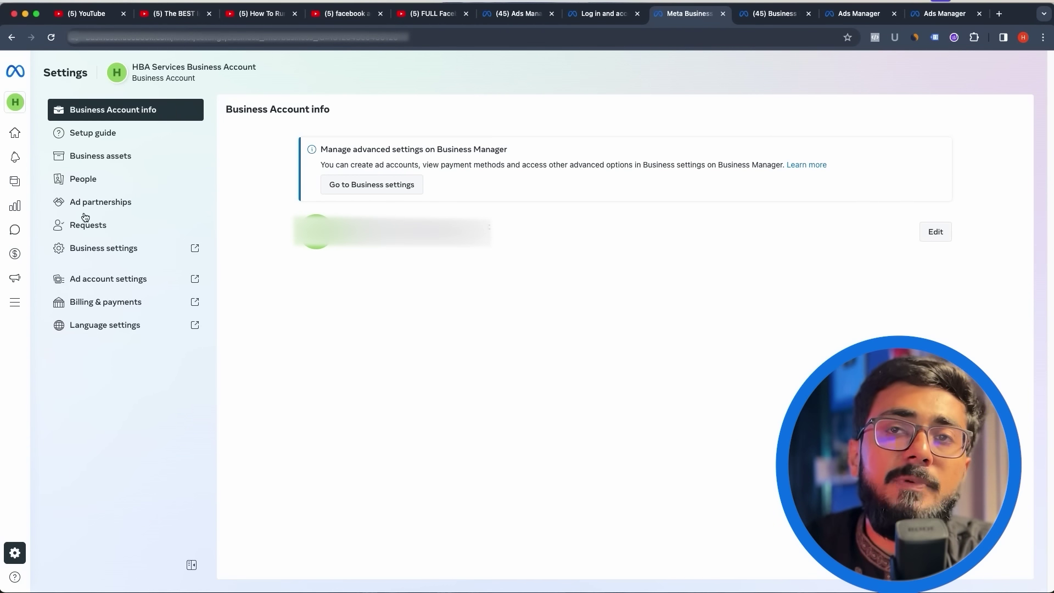
mouse_move(17, 140)
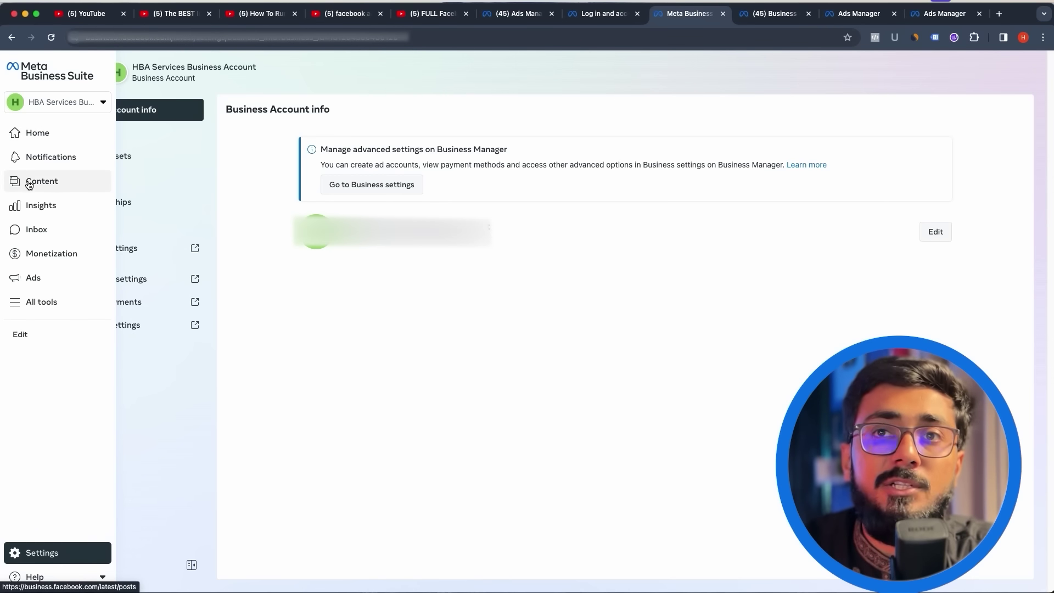
click(37, 301)
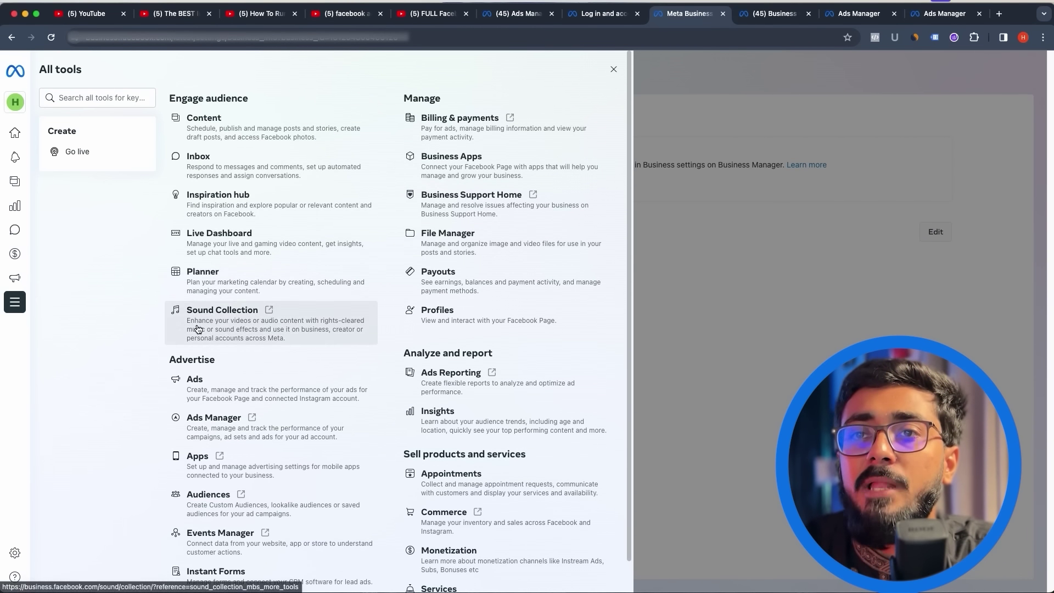
scroll(254, 395, down, 1)
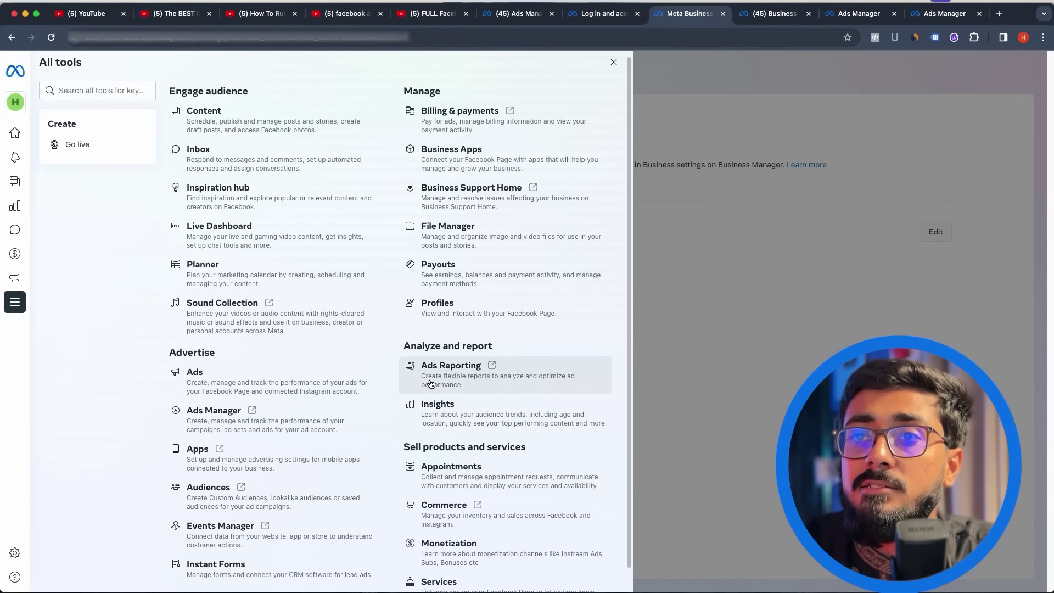
scroll(240, 397, down, 1)
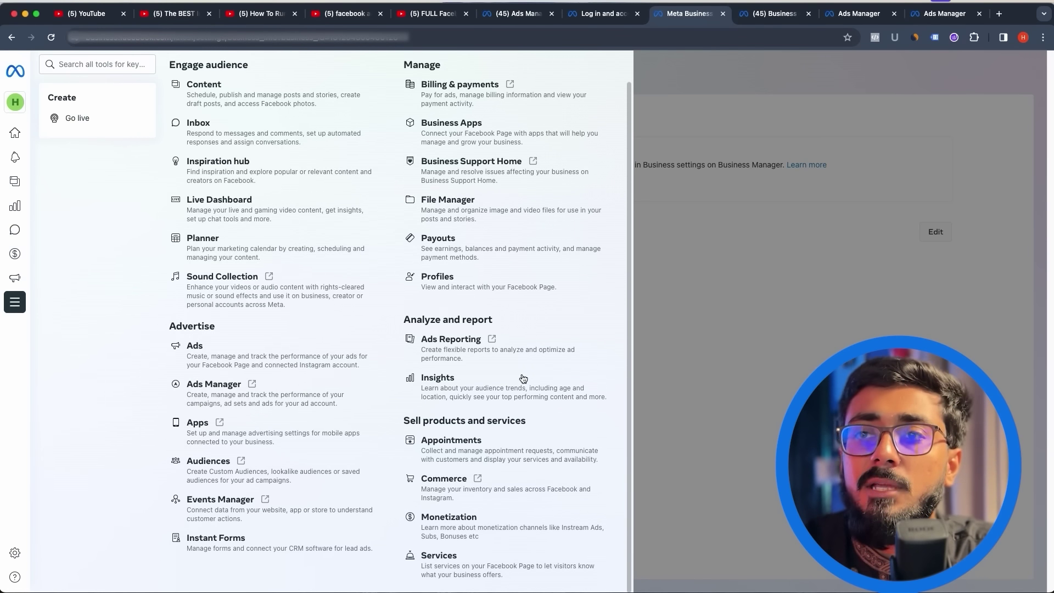
click(742, 348)
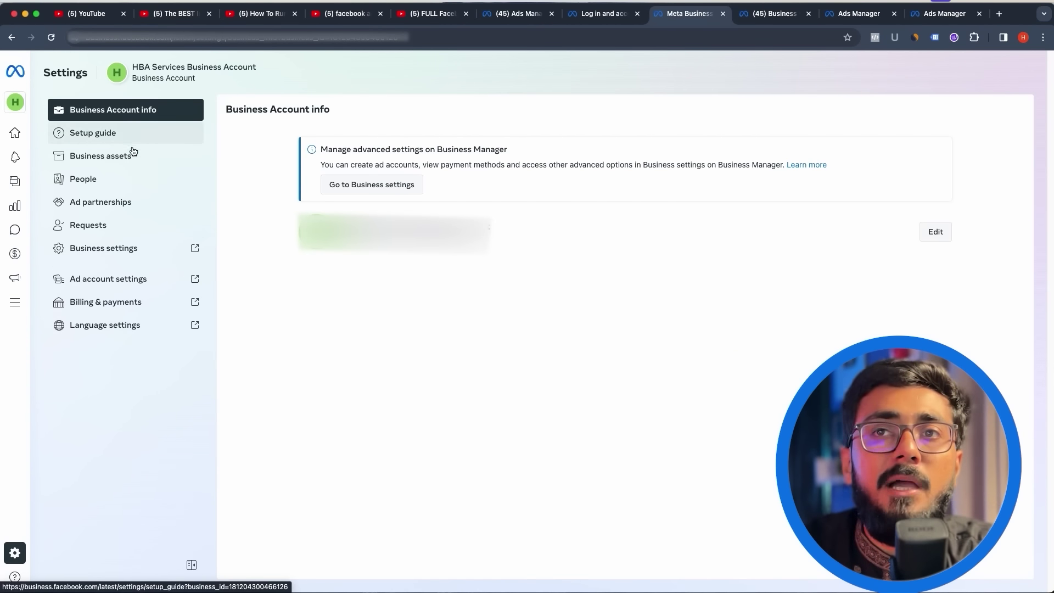
- Review the account's business assets, including its pages, ad accounts and the other asset types
click(83, 157)
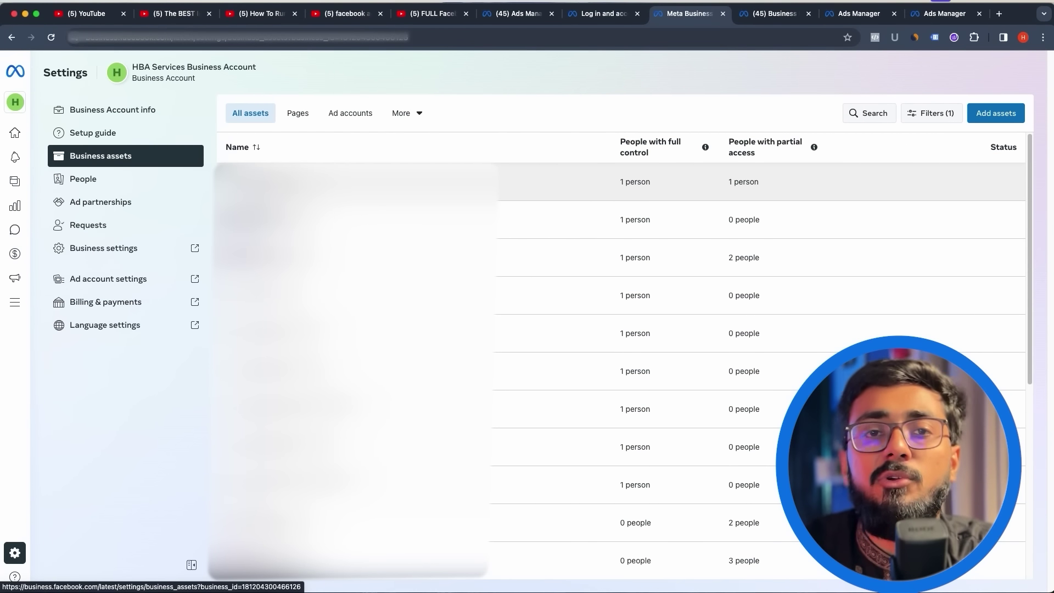
scroll(756, 374, down, 1)
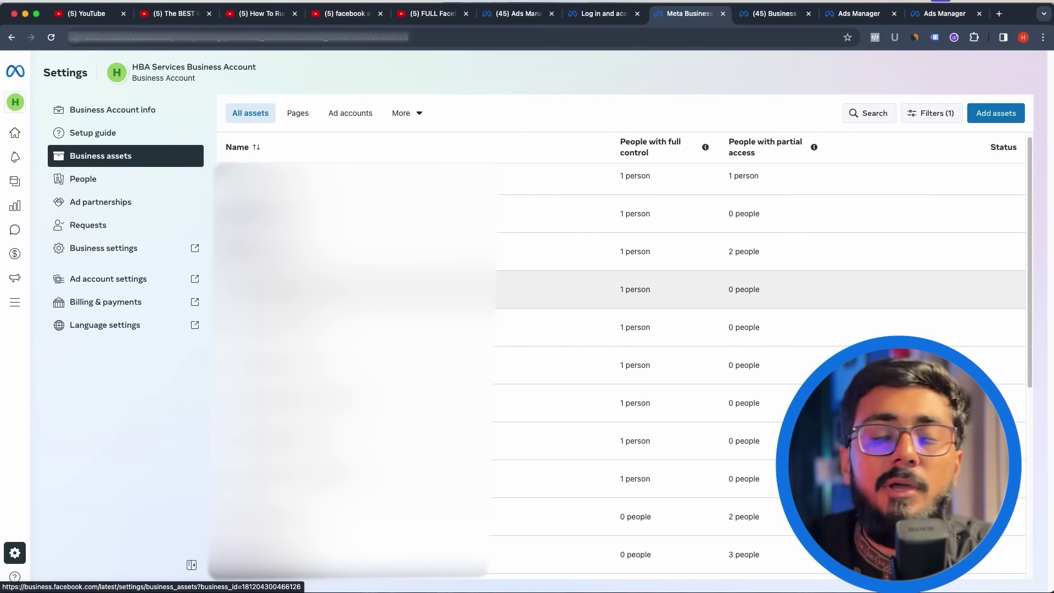
scroll(756, 374, up, 1)
scroll(756, 374, down, 15)
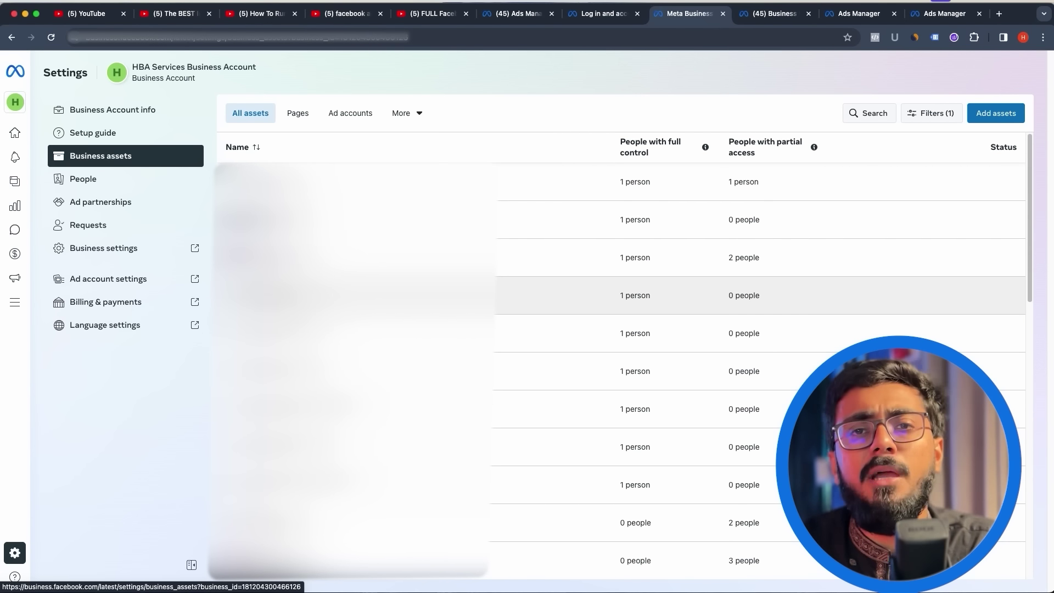
click(298, 113)
click(356, 113)
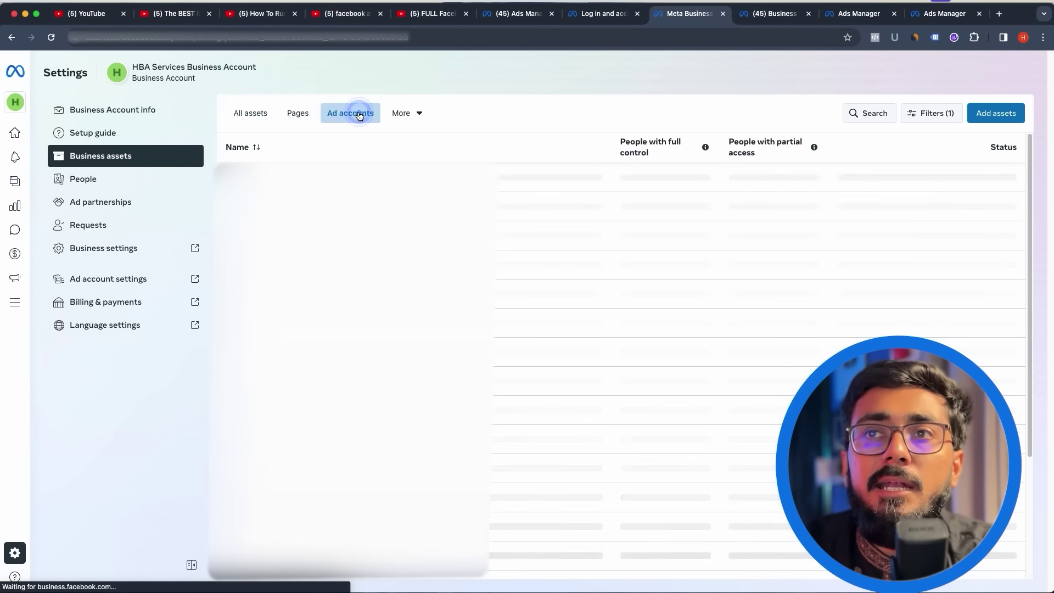
click(402, 116)
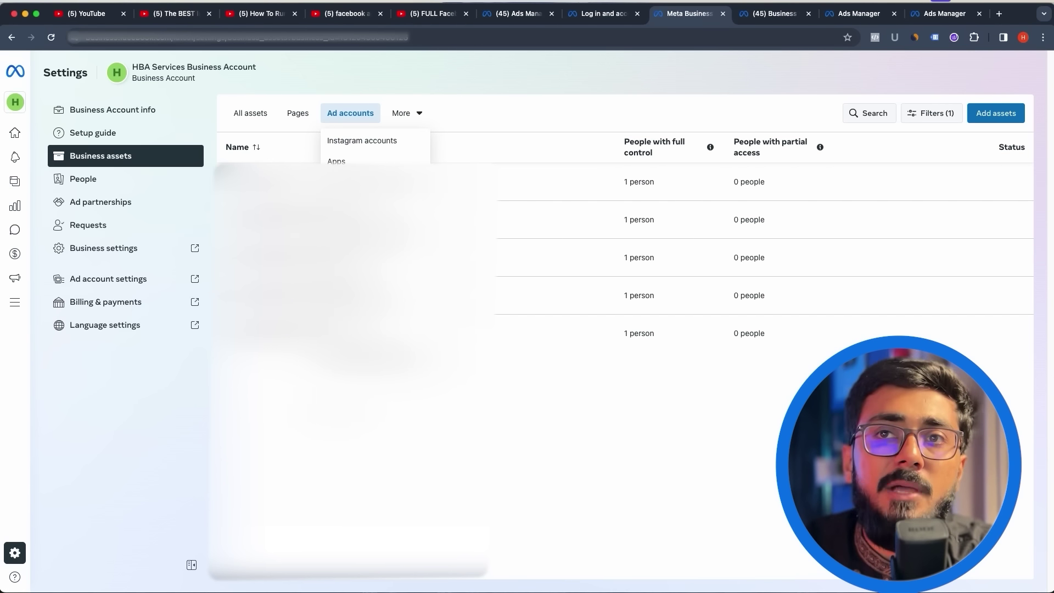
- View the people with access to the business account and open the separate Business settings page
click(83, 181)
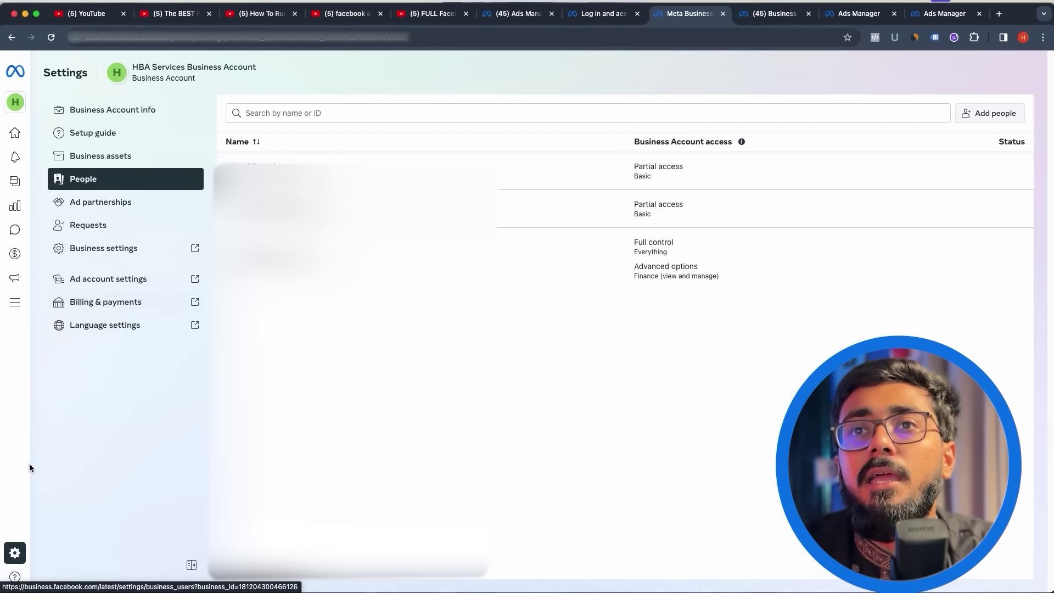
click(168, 255)
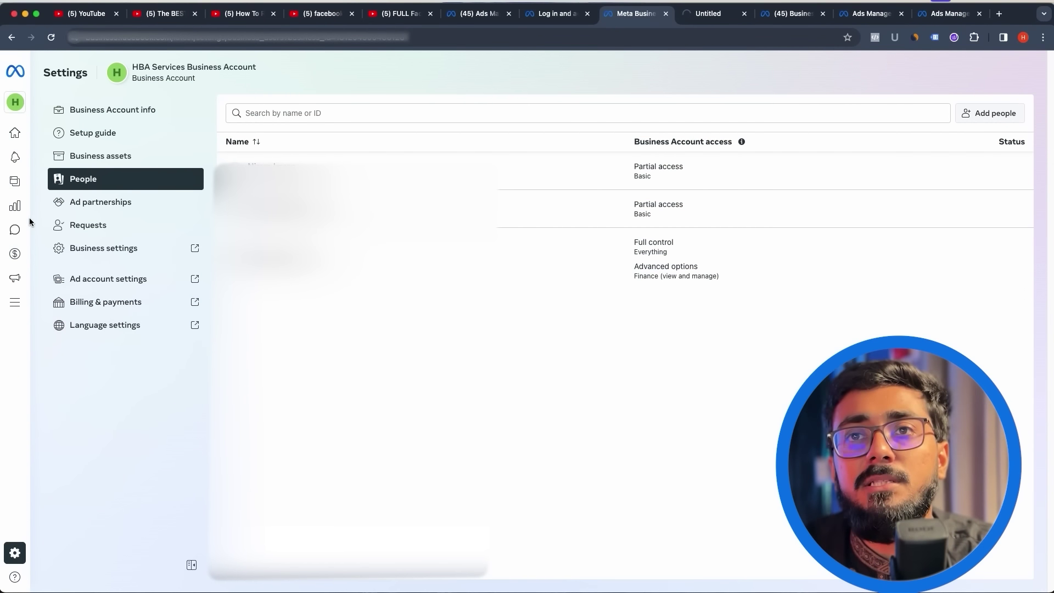
mouse_move(33, 136)
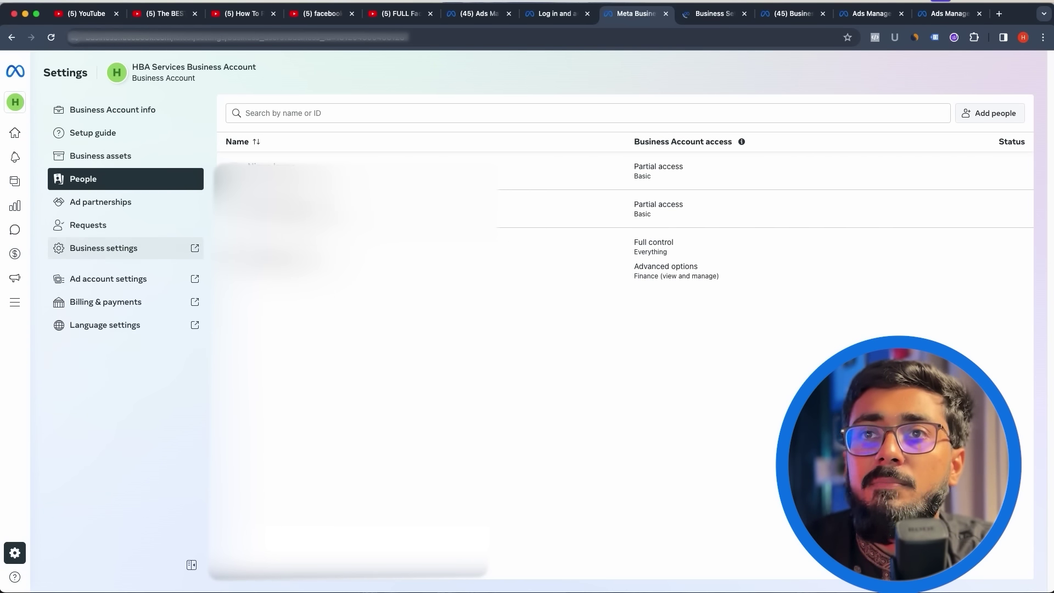
click(89, 253)
click(714, 14)
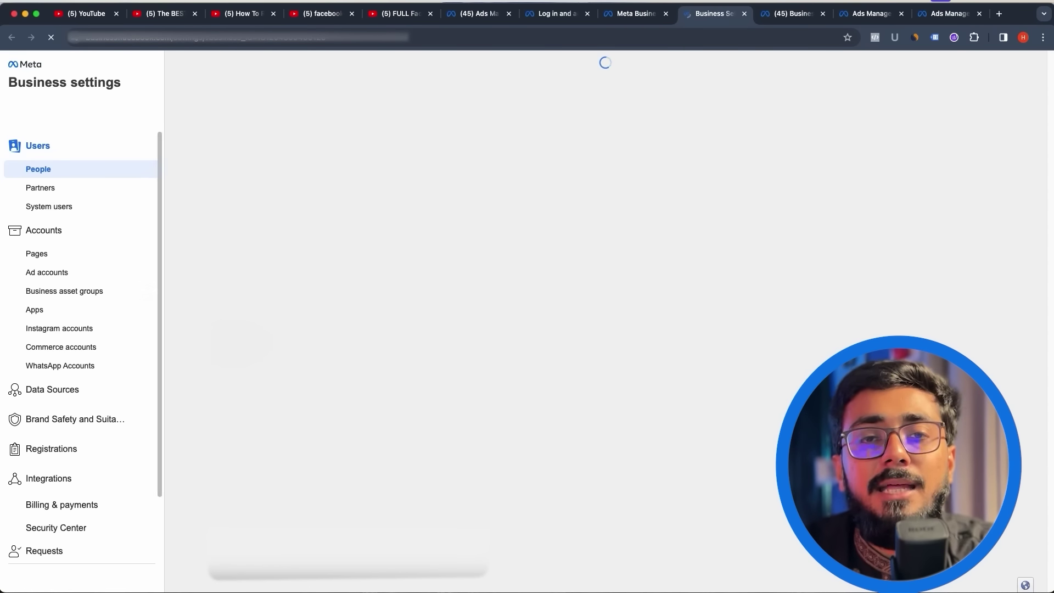
- Compare the people list in Meta Business Suite settings with the one in Business settings
key(ctrl+shift+Tab)
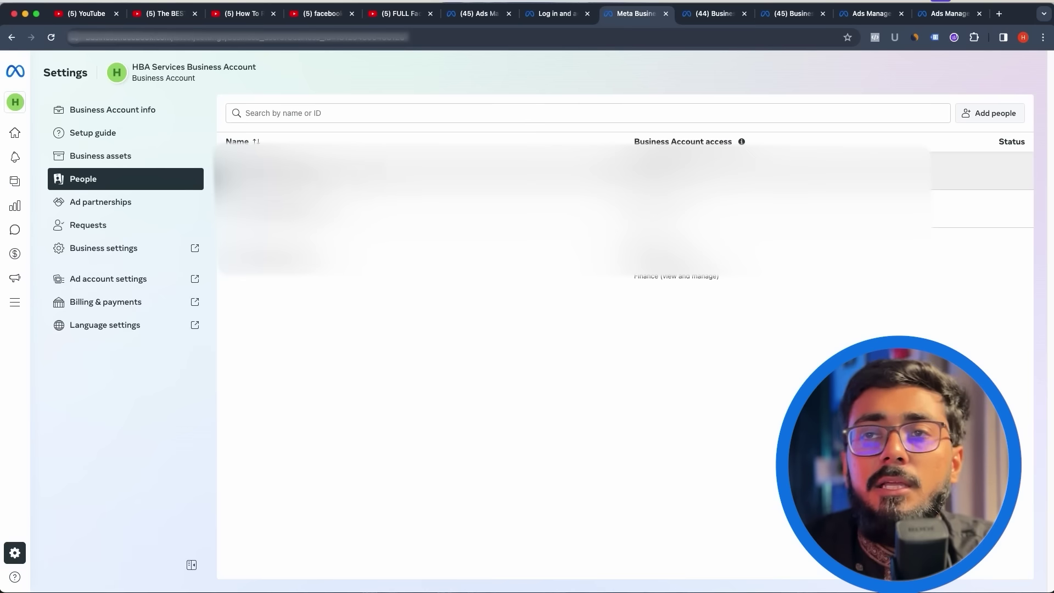
click(712, 16)
click(646, 17)
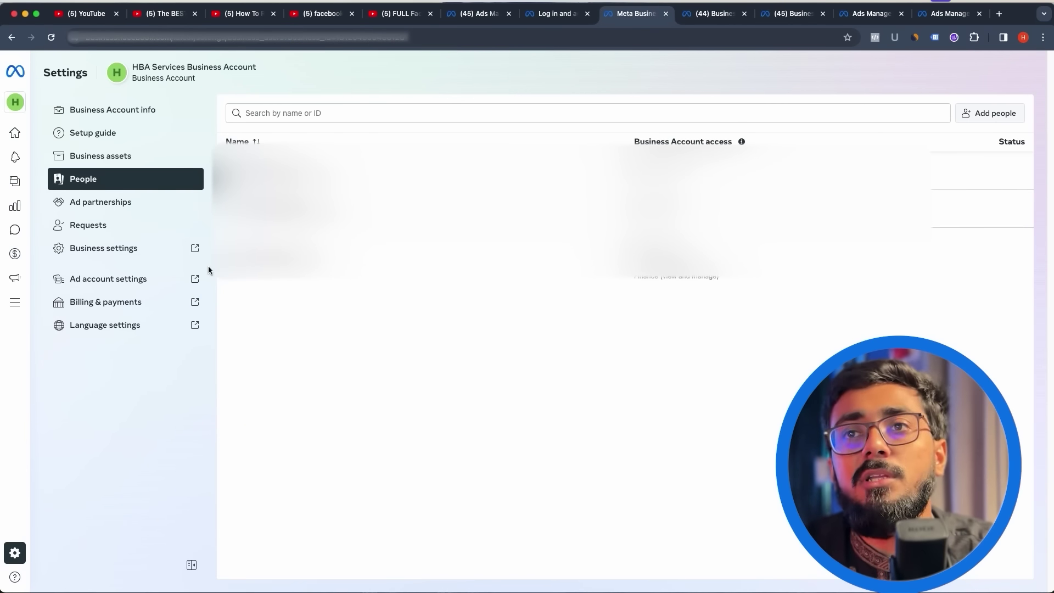
key(ctrl+Tab)
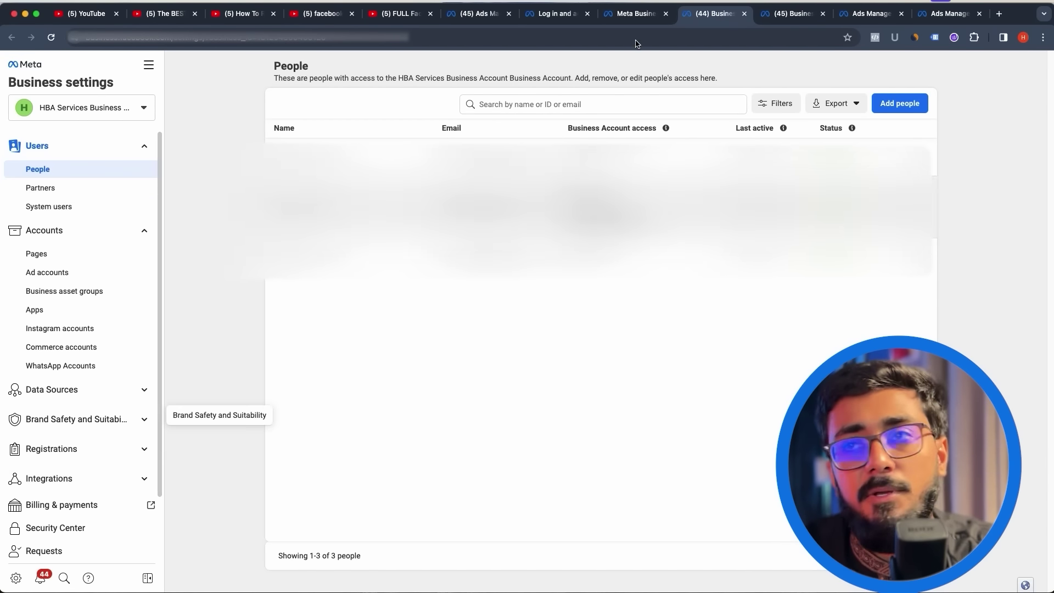
click(624, 15)
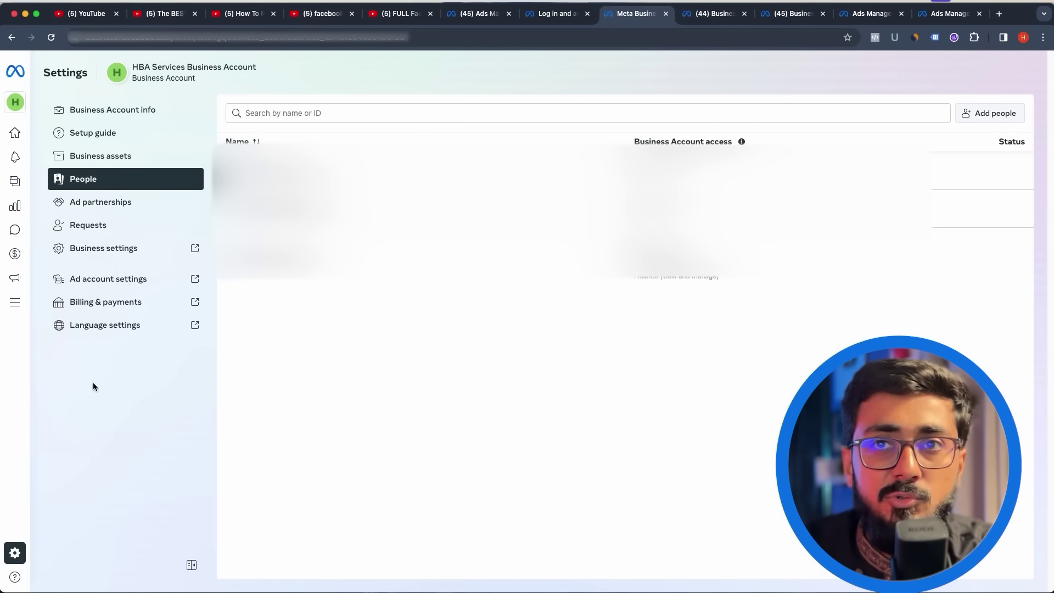
click(714, 14)
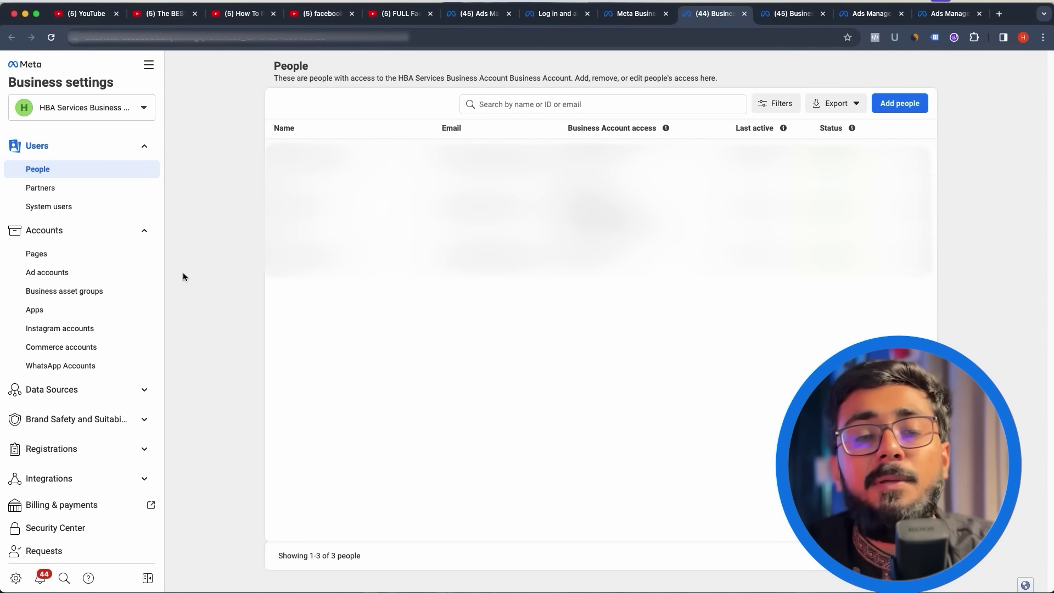
- Examine the form for inviting people and the management options for the person with full control, without changing anything
click(901, 104)
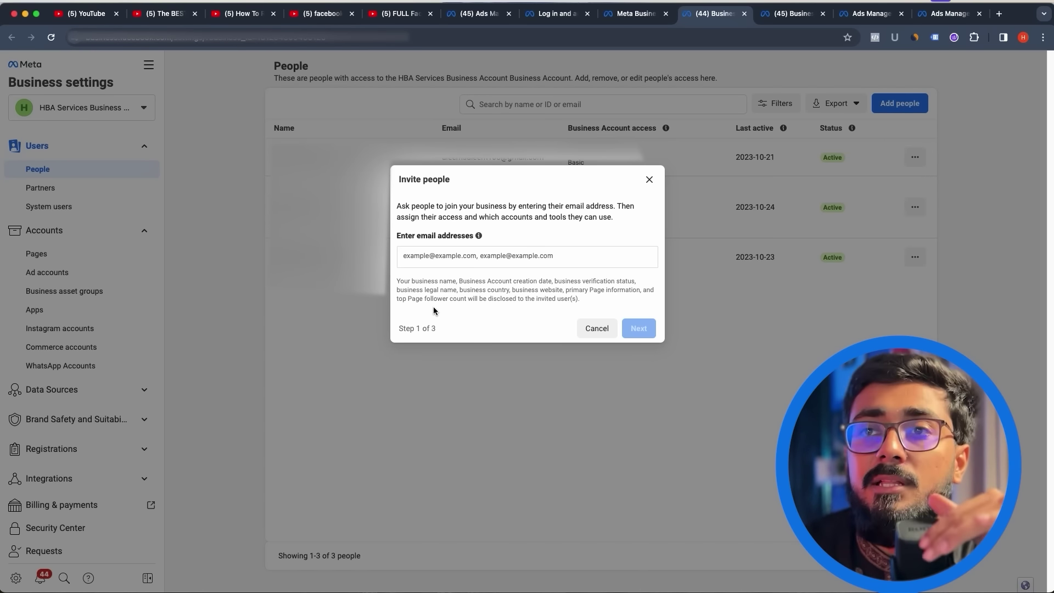
click(409, 256)
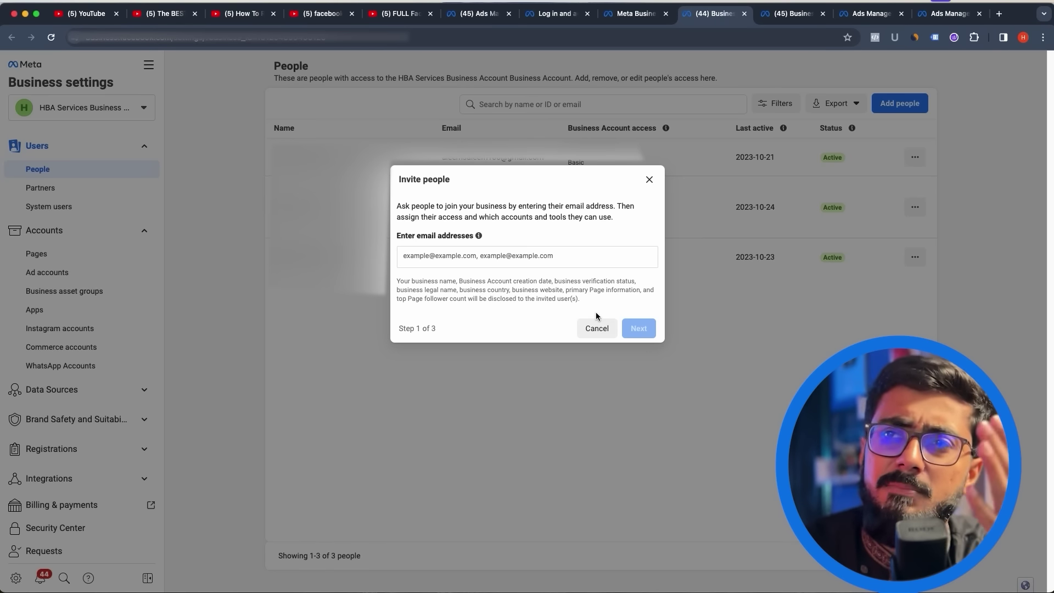
click(597, 329)
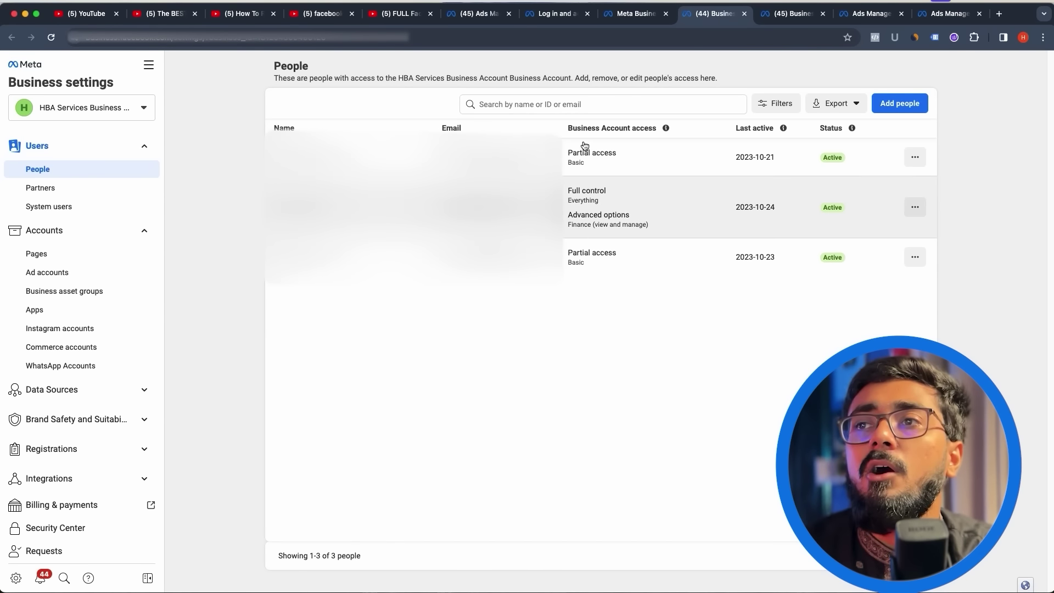
click(916, 207)
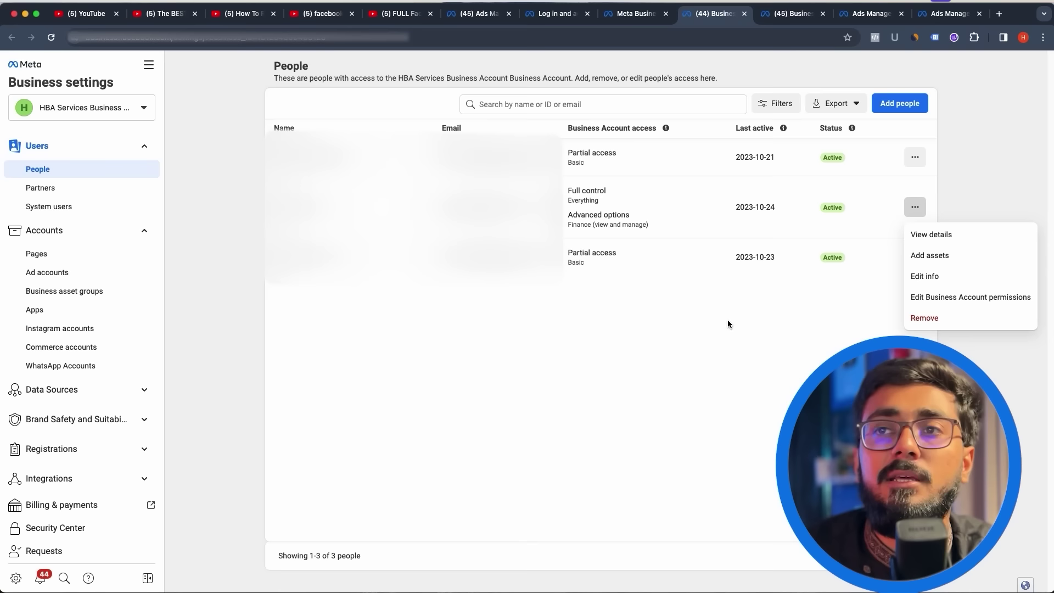
click(595, 324)
- Show the business partners and check the options for adding a partner
click(47, 192)
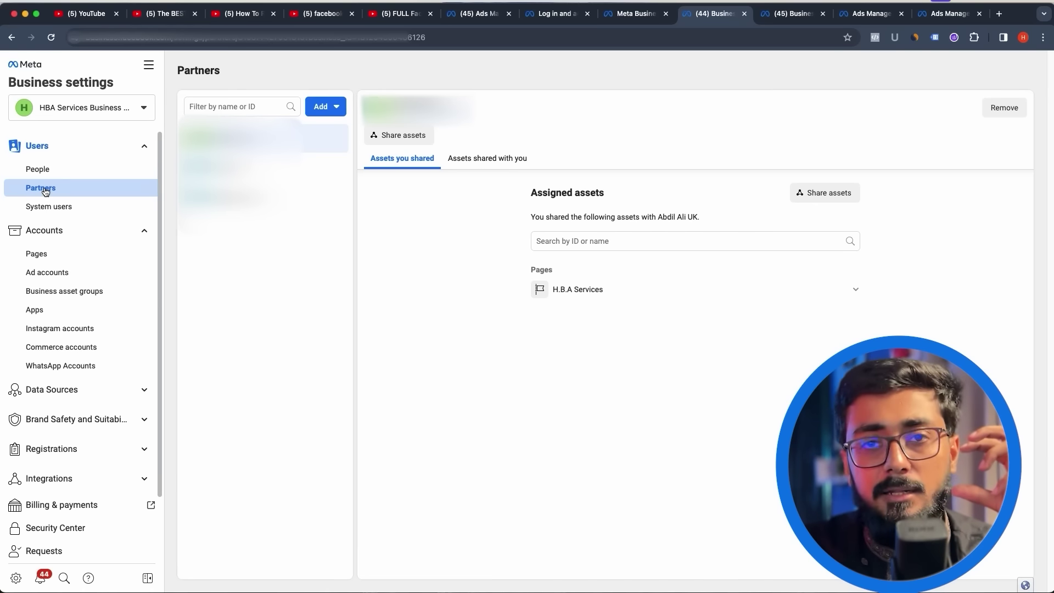
click(326, 106)
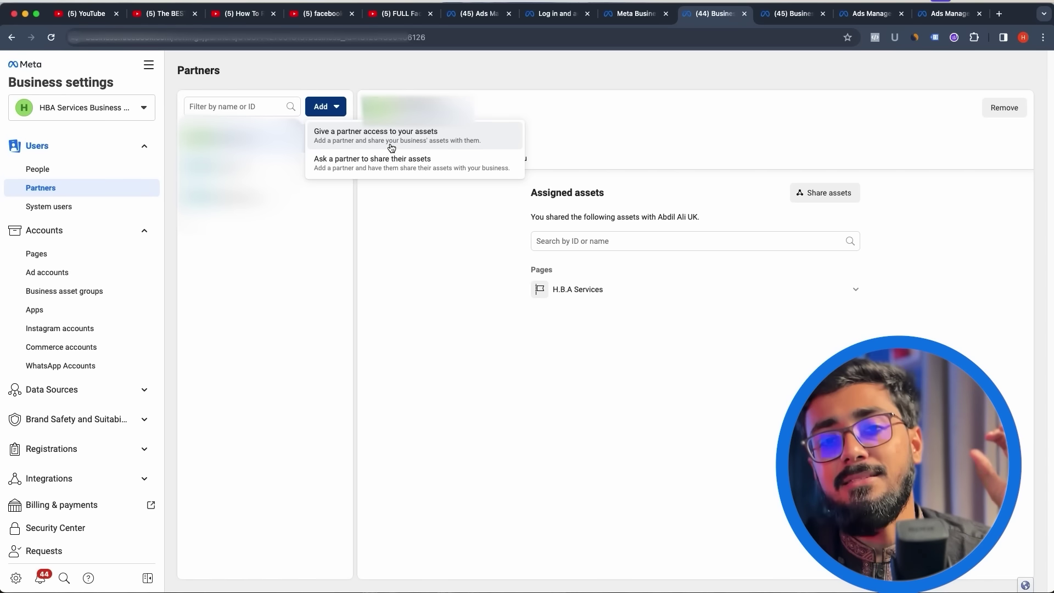
click(407, 307)
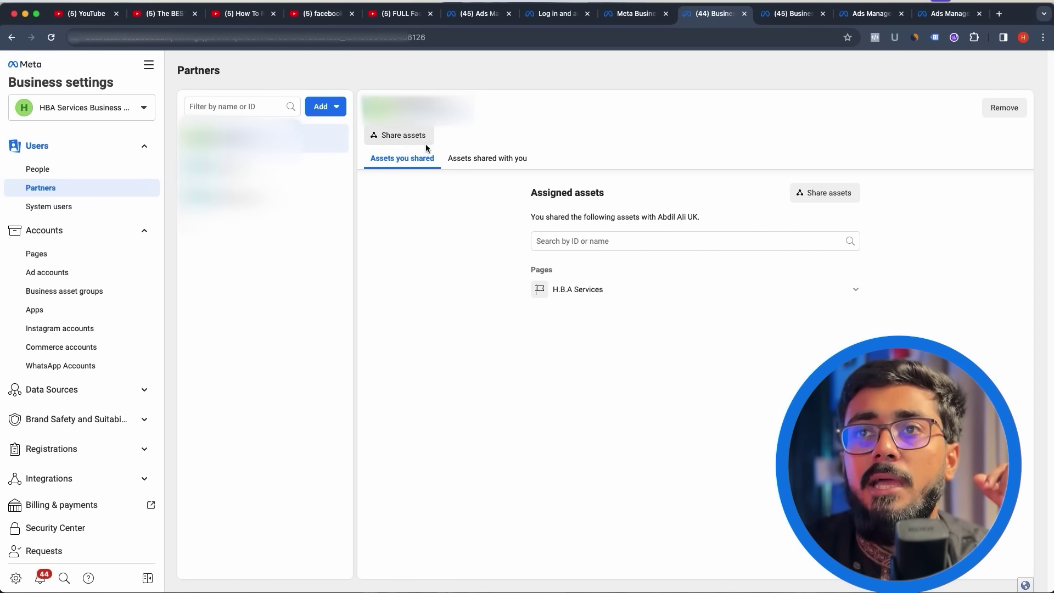
- Share one page with the selected partner, granting Content, Community activity, and Messages and calls access
click(401, 138)
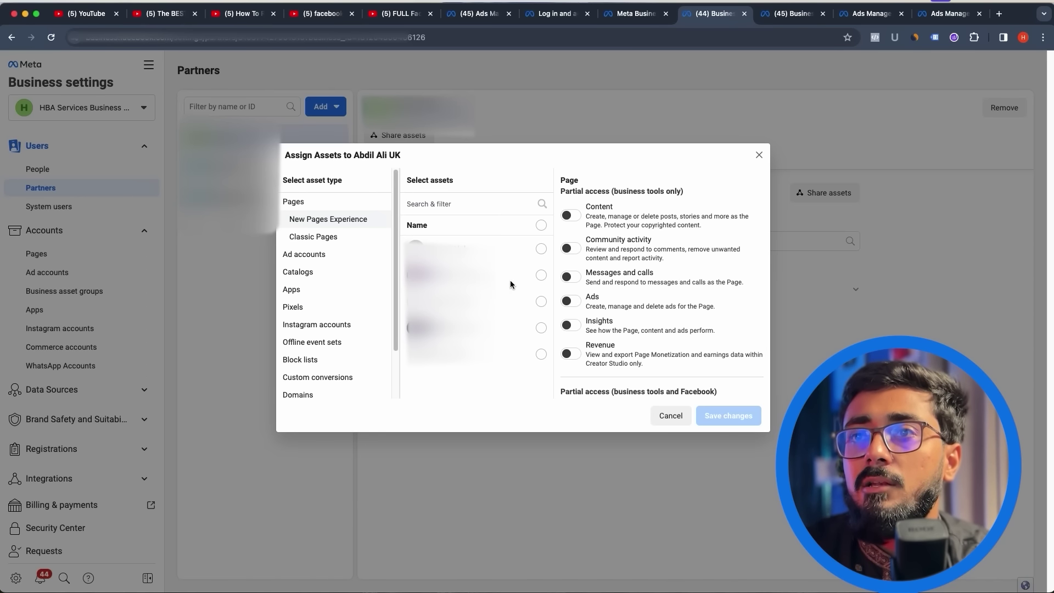
click(541, 275)
click(571, 216)
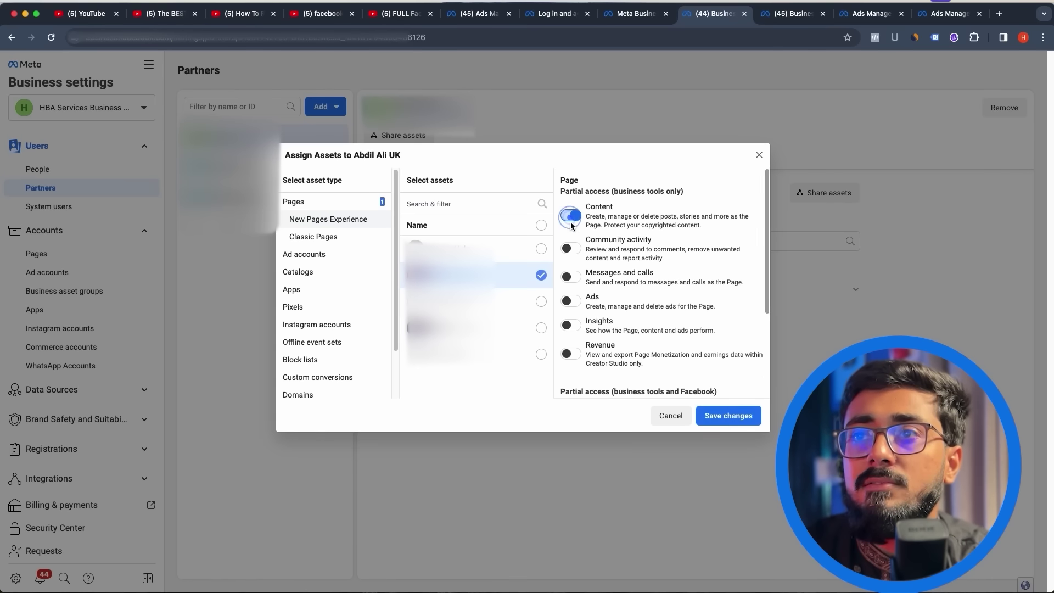
click(571, 249)
click(570, 277)
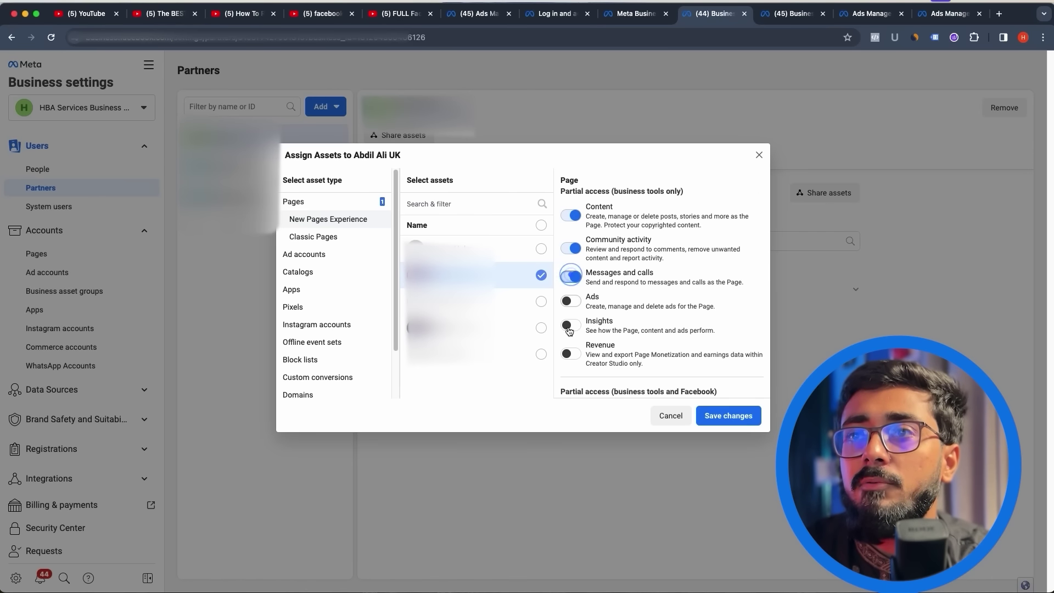
click(730, 418)
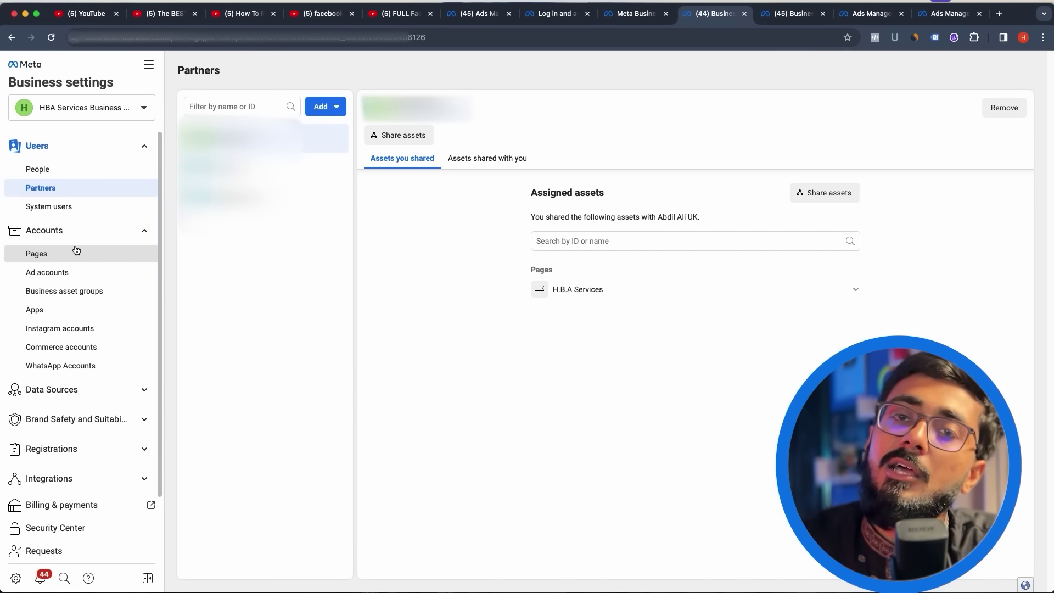
- Check the options for adding partners, pages and ad accounts to the business
click(323, 107)
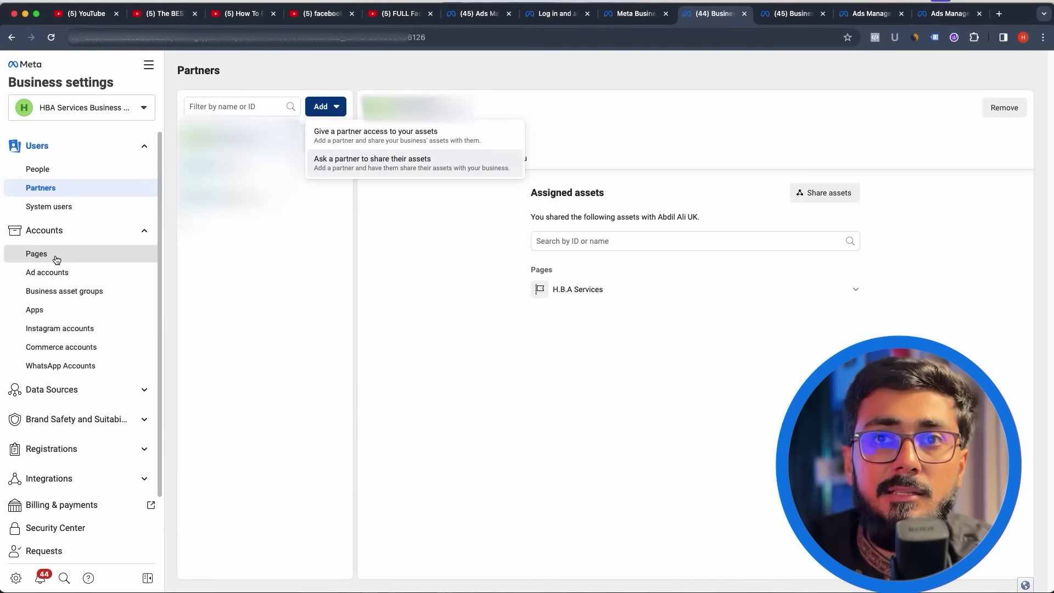
click(56, 257)
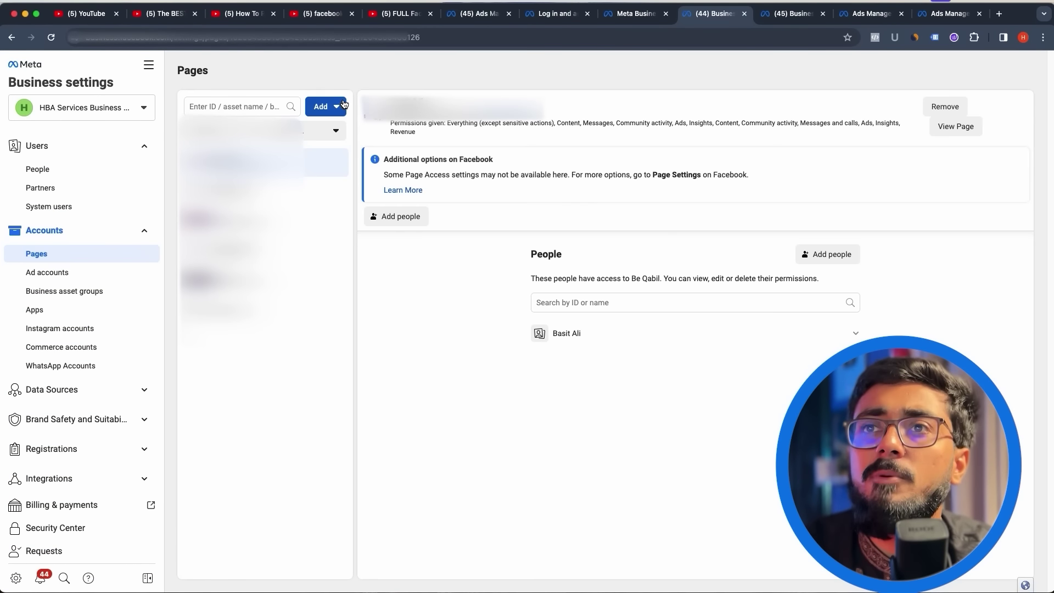
click(326, 106)
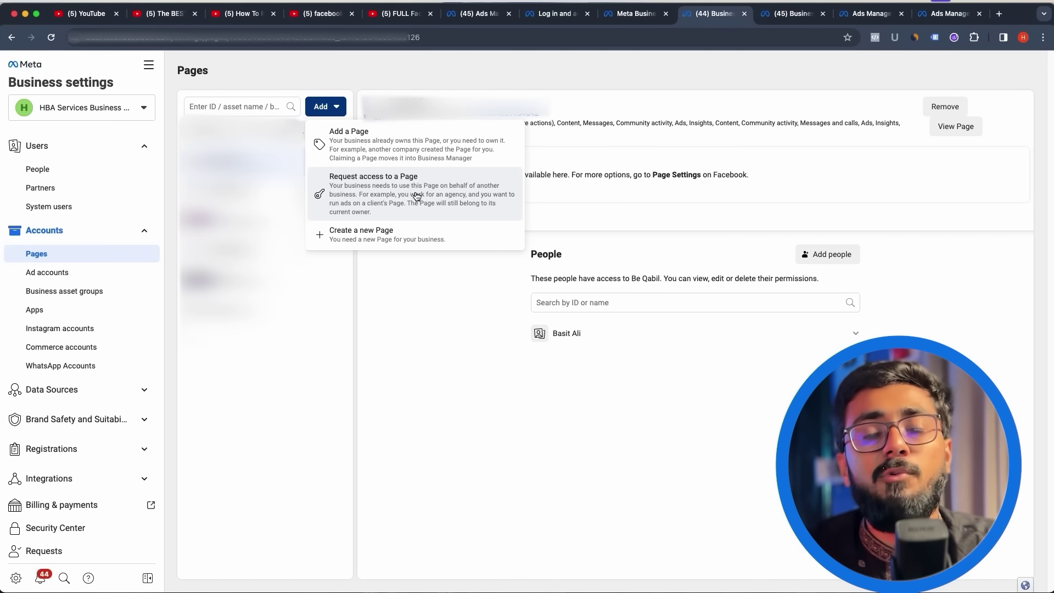
click(42, 273)
click(324, 113)
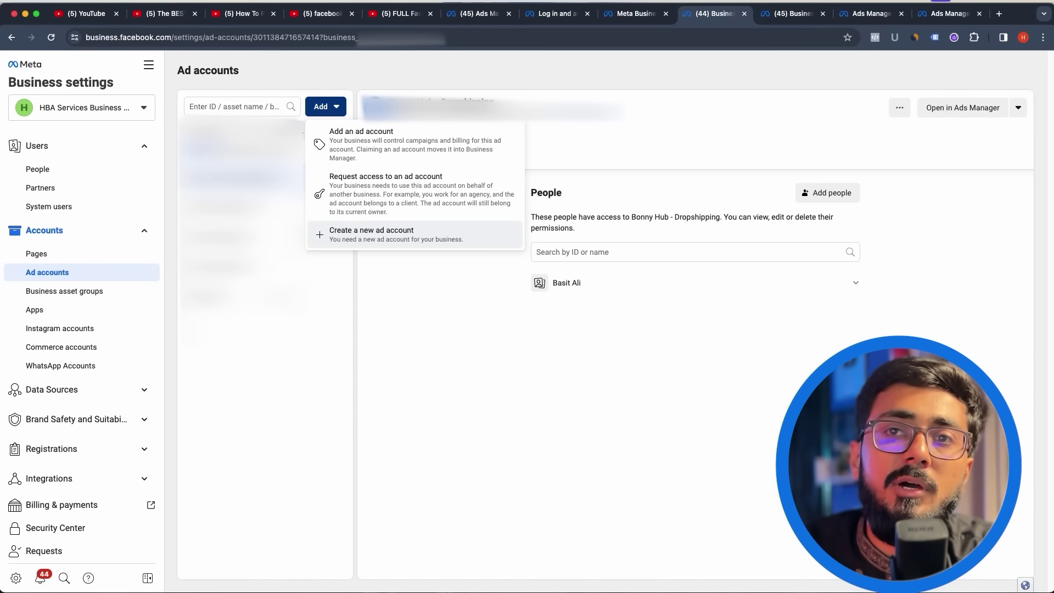
- Show the business's Instagram accounts and check the dialog for connecting another one, closing it without connecting
click(61, 329)
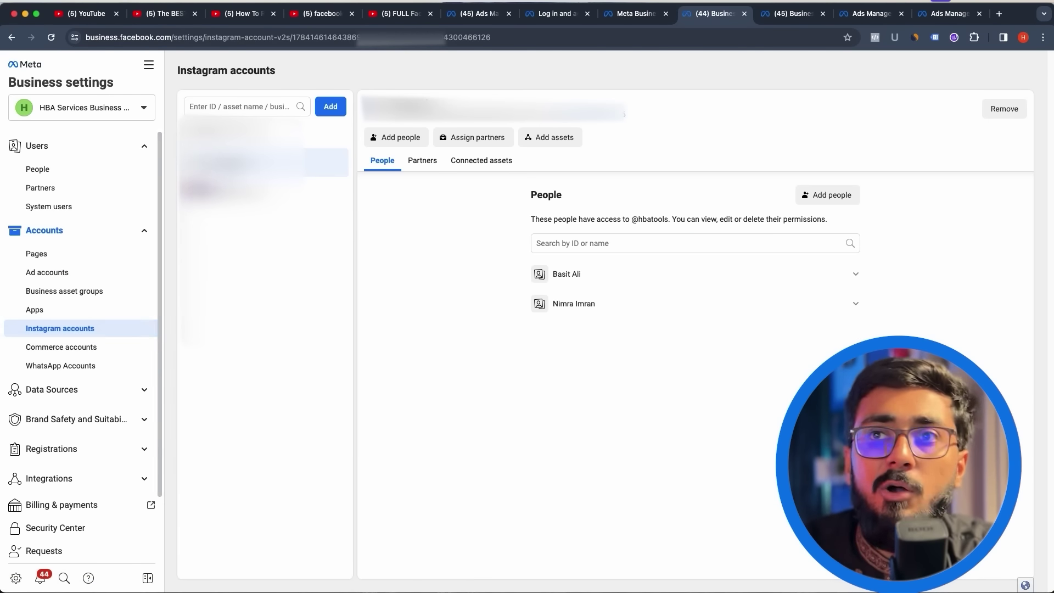
click(330, 107)
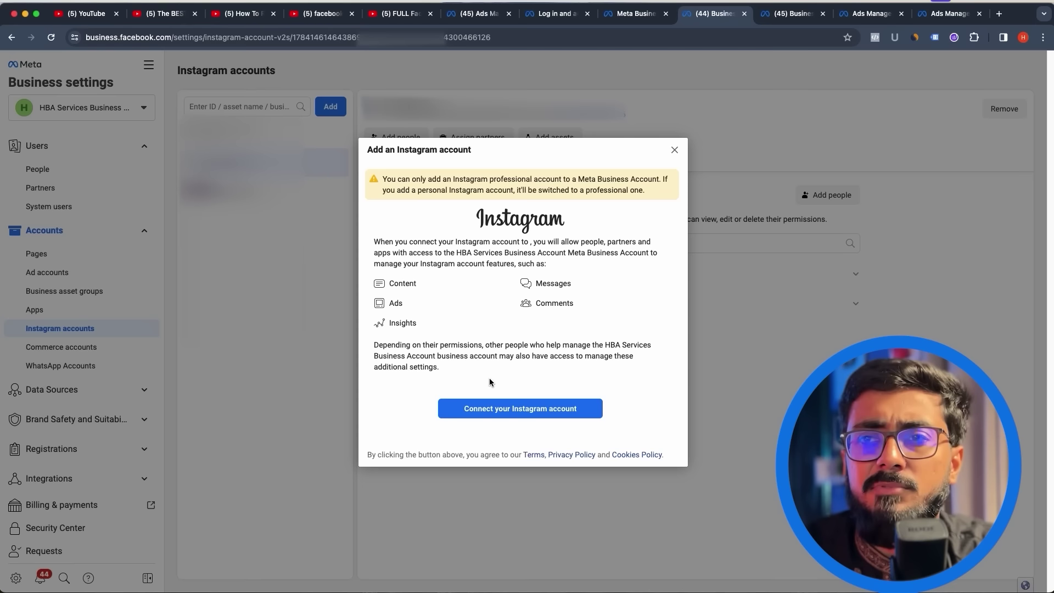
click(675, 151)
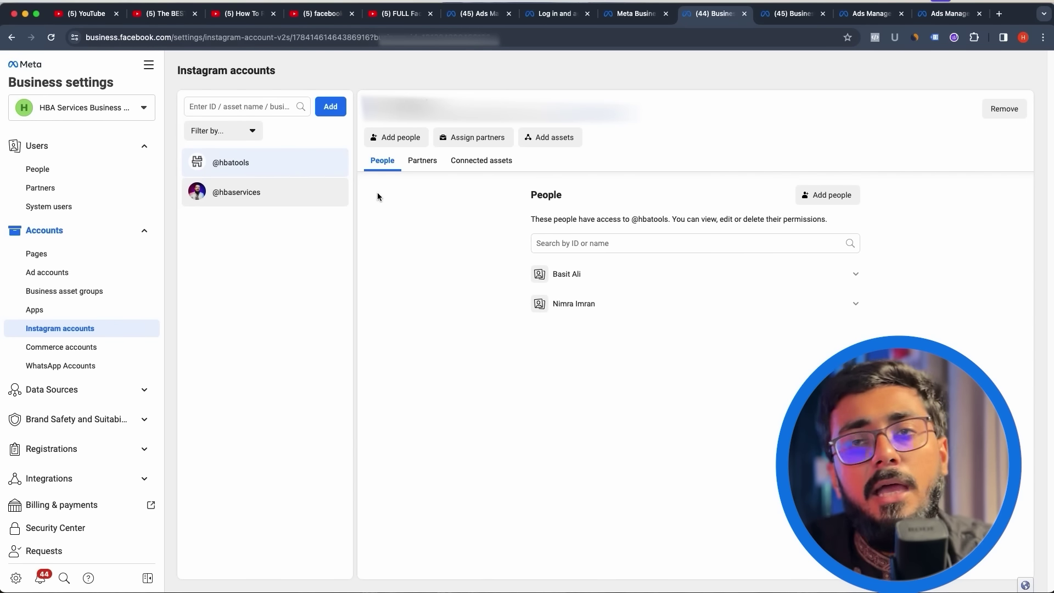
click(244, 199)
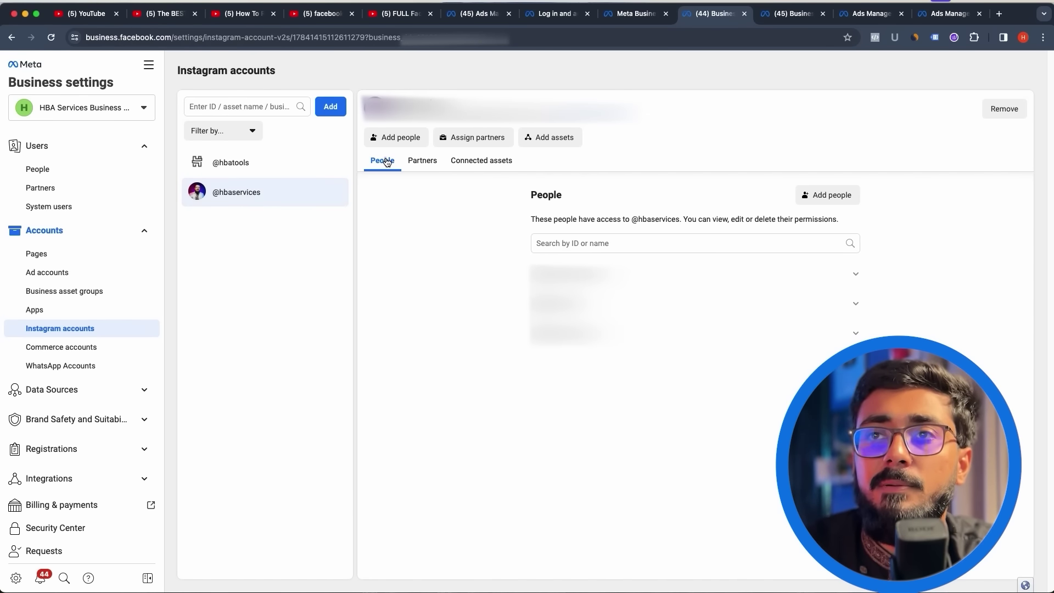
click(391, 141)
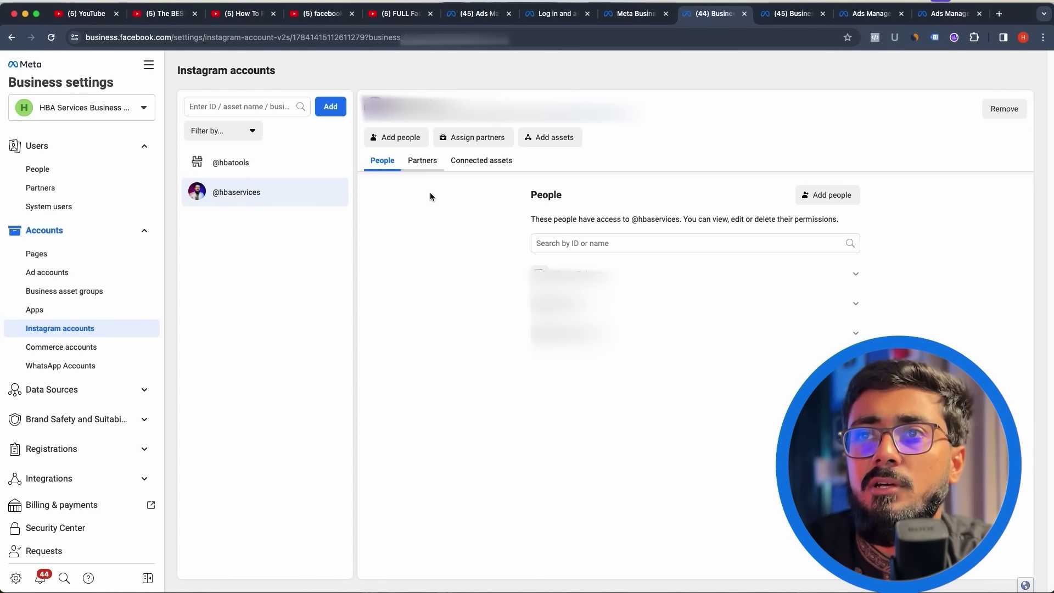
click(550, 141)
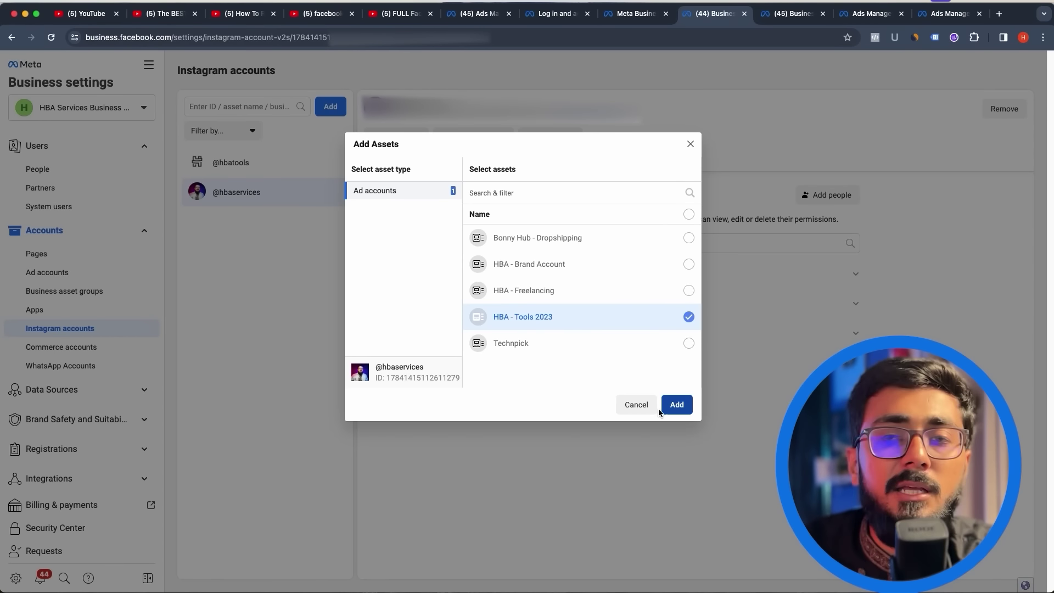
click(637, 405)
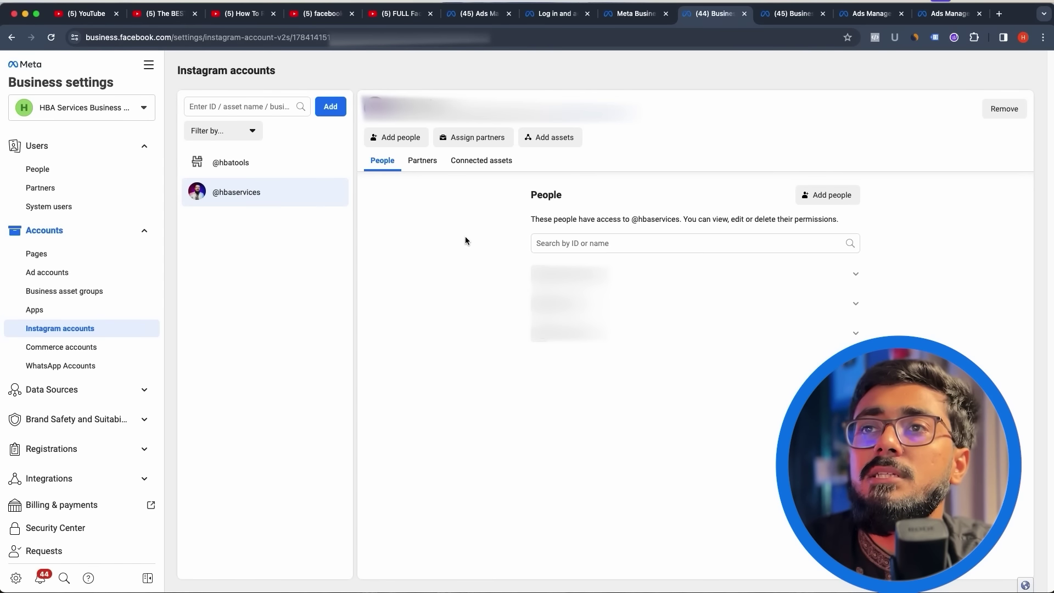
click(465, 165)
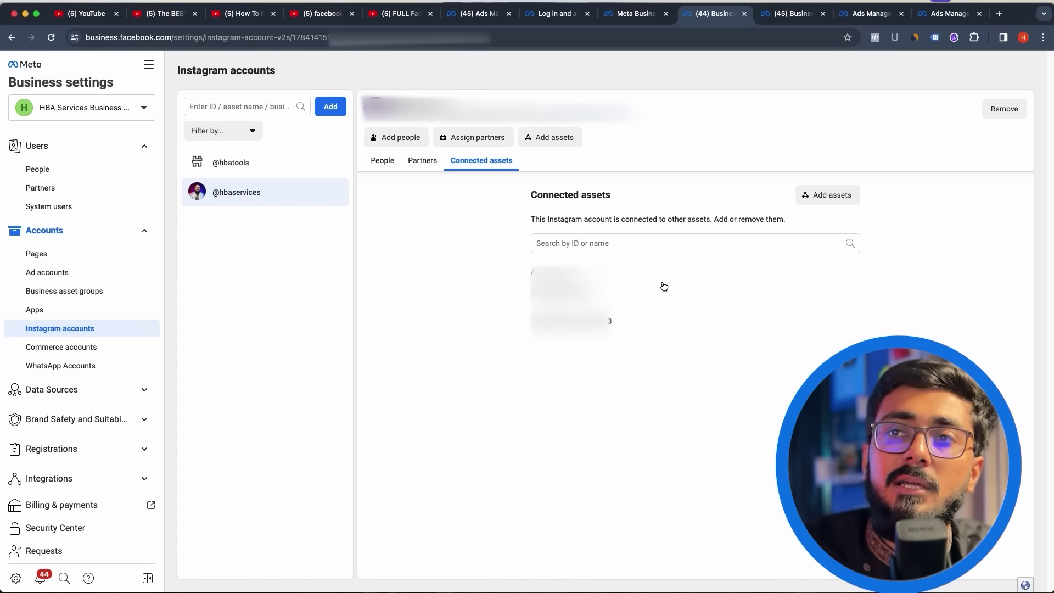
mouse_move(664, 286)
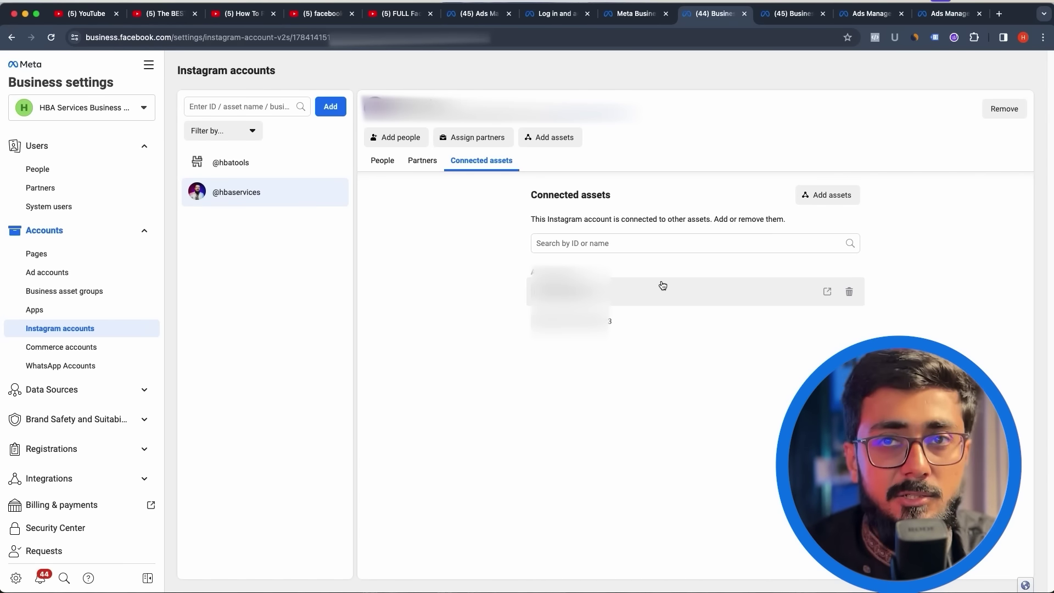
- Check the form for adding a WhatsApp Business App account and cancel it
click(56, 367)
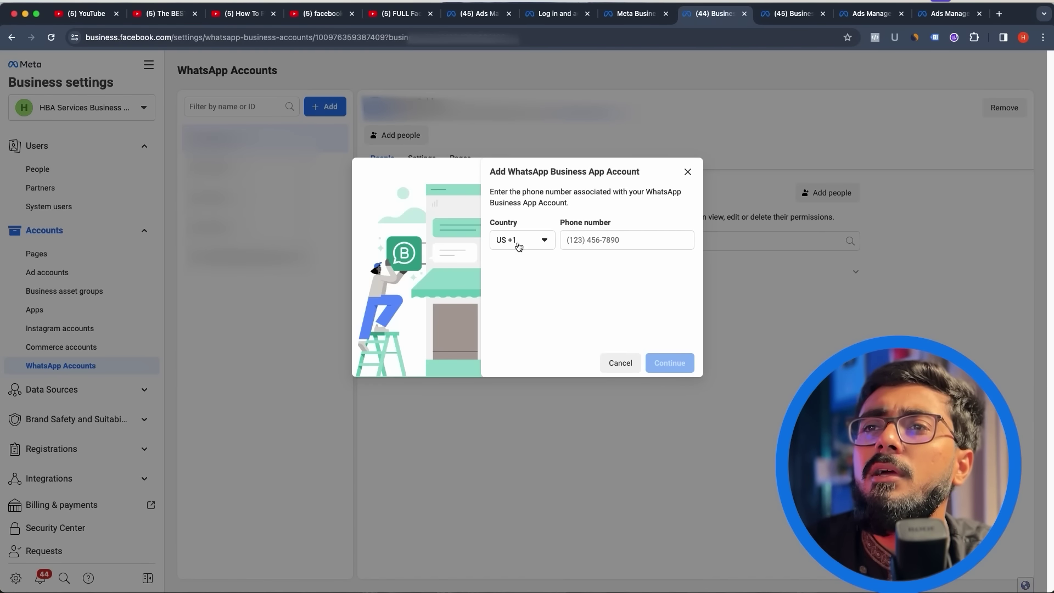
click(604, 362)
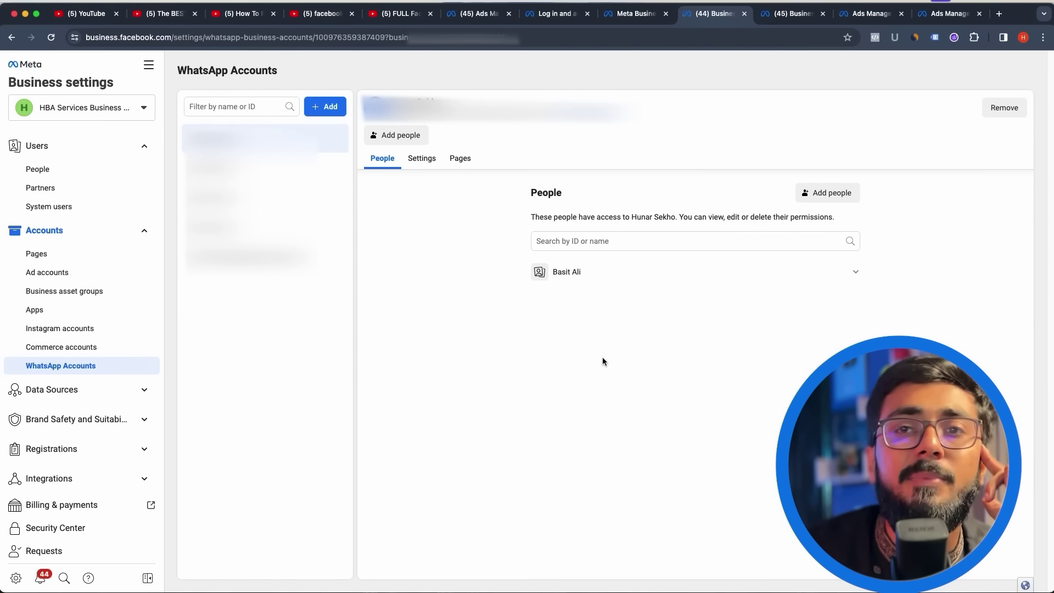
- Show the data source categories, and open the Billing & payments and Business info pages
click(22, 391)
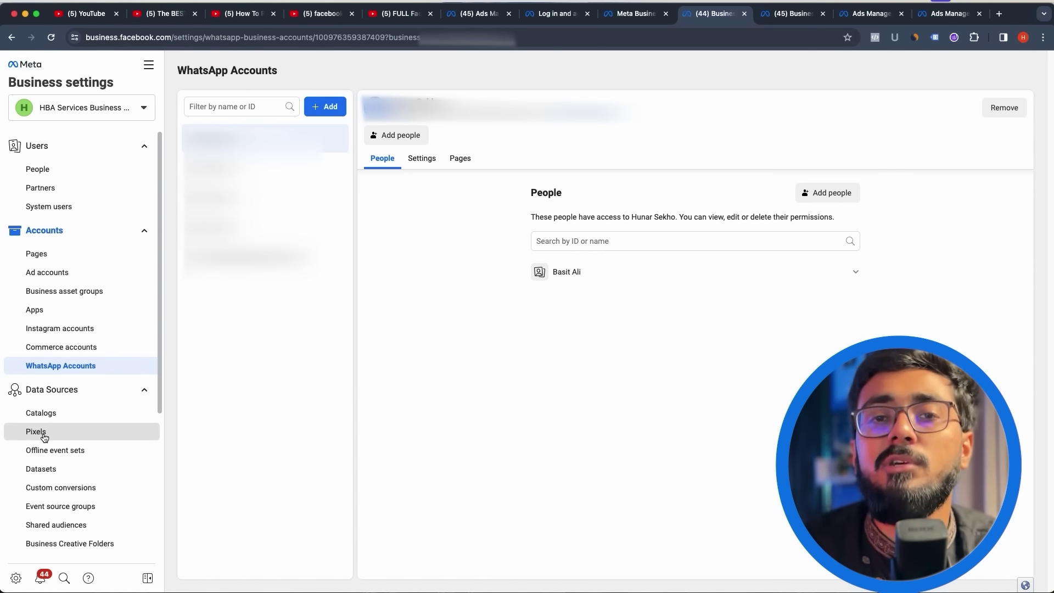
scroll(44, 437, down, 5)
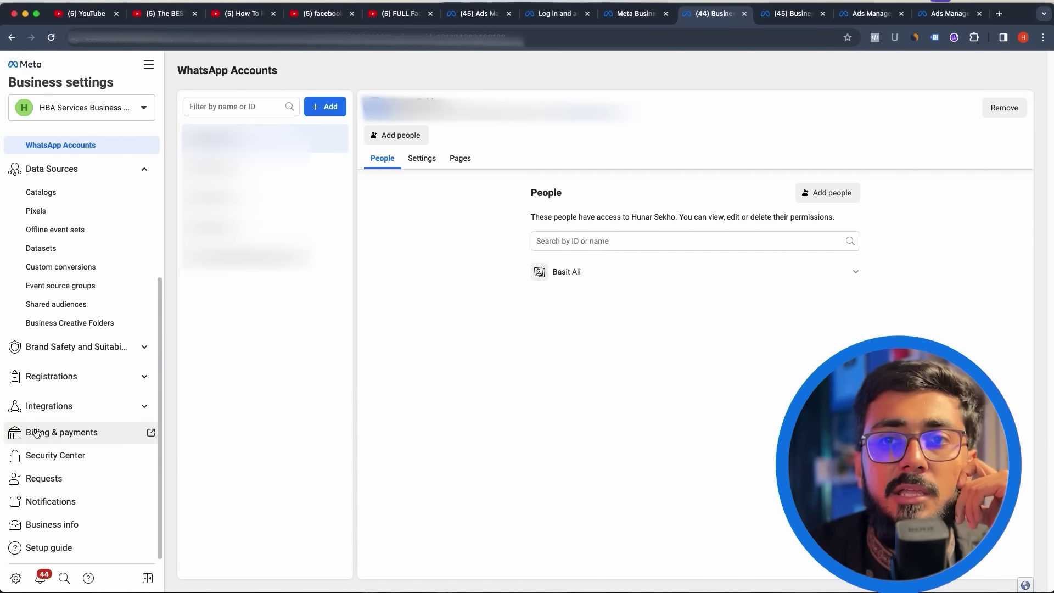
click(73, 435)
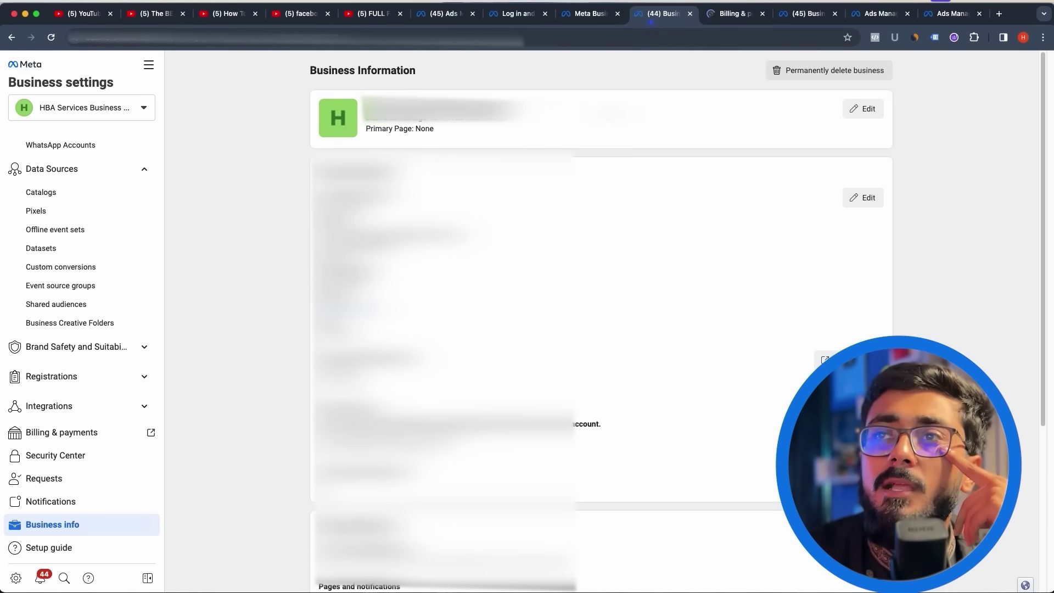
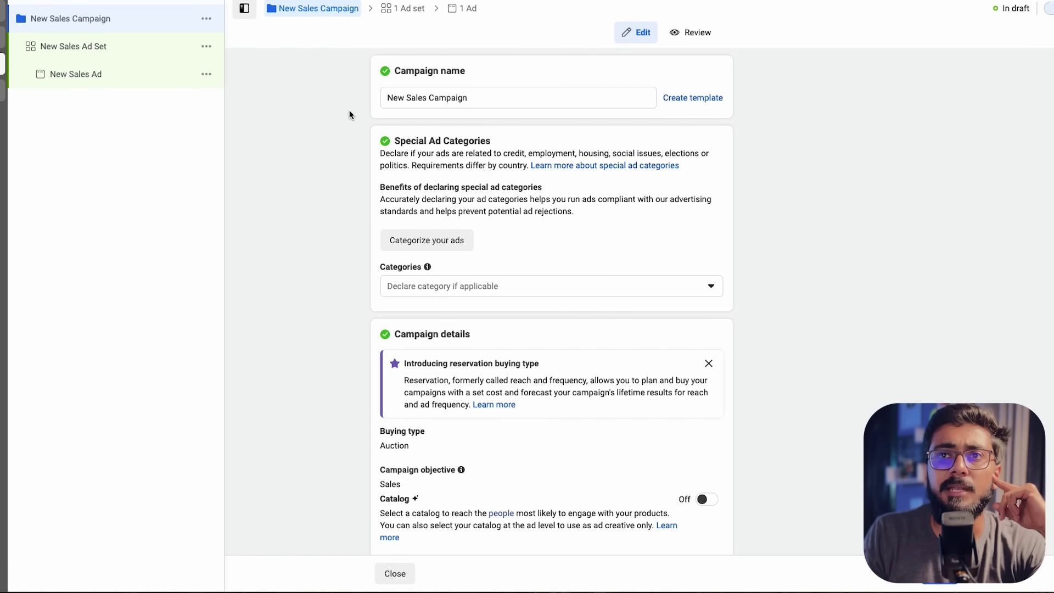
- Review the sales campaign's name and its special ad category options without changing them
click(404, 99)
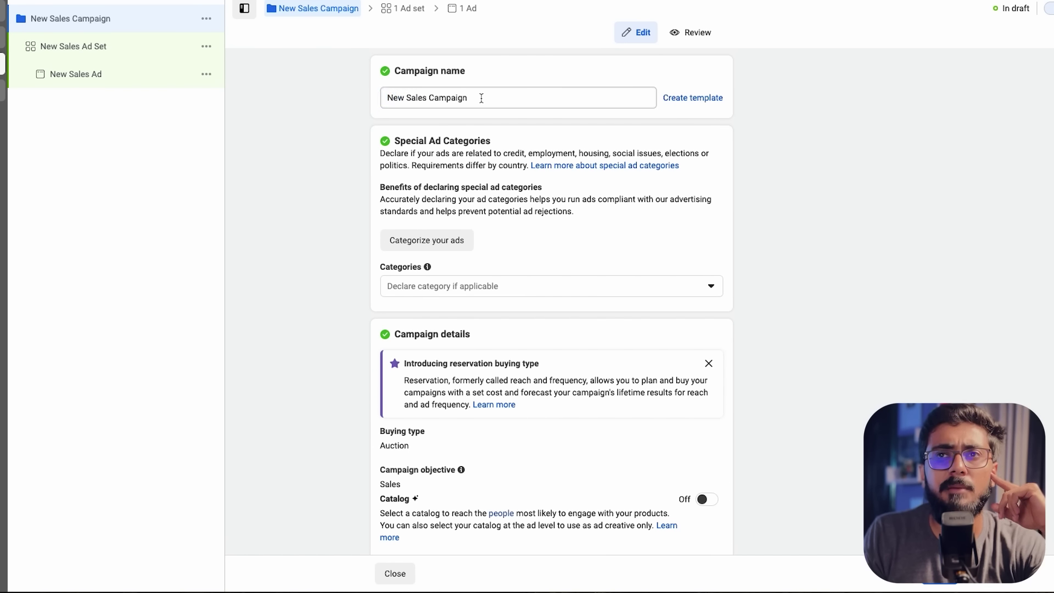
drag(481, 98, 366, 104)
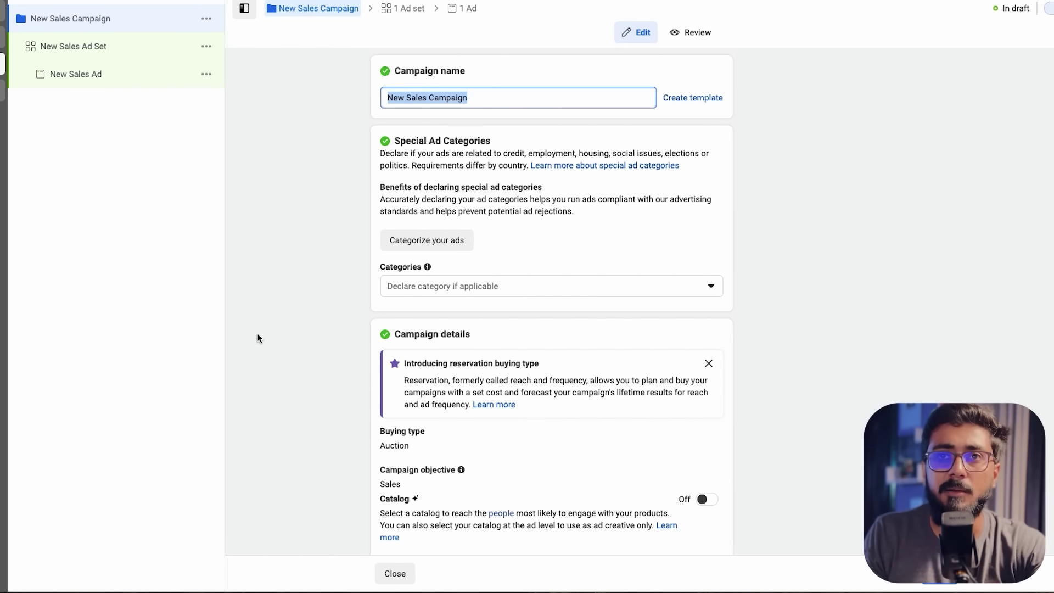
scroll(319, 329, down, 4)
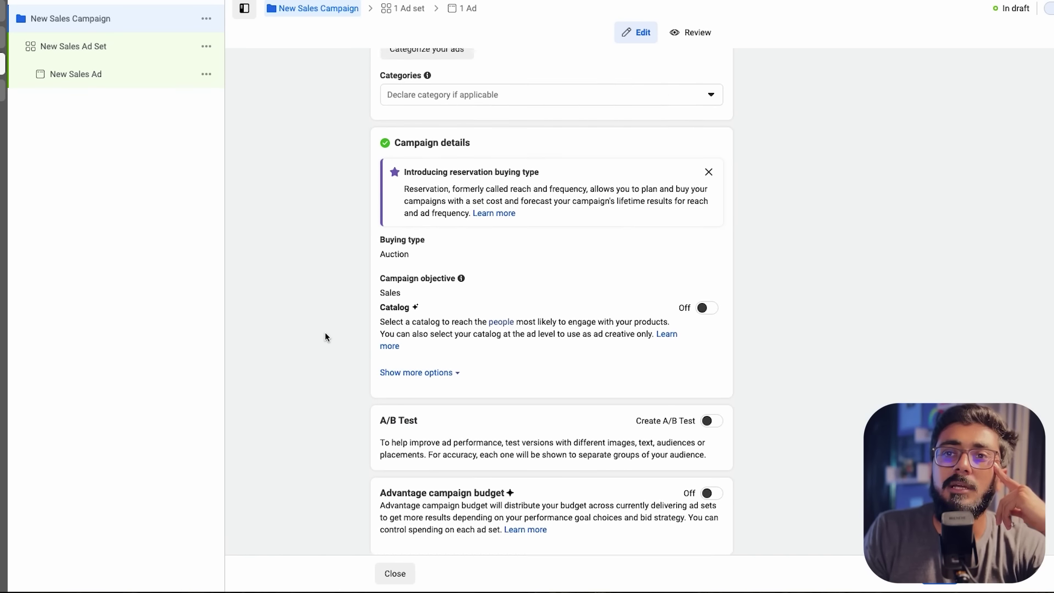
scroll(325, 332, up, 5)
scroll(308, 165, down, 1)
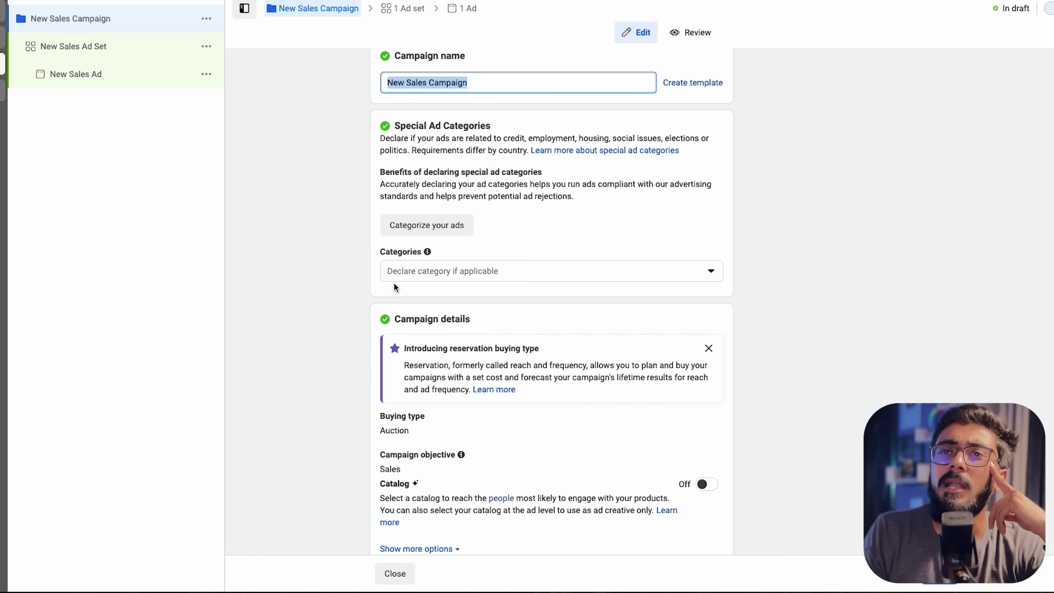
click(428, 272)
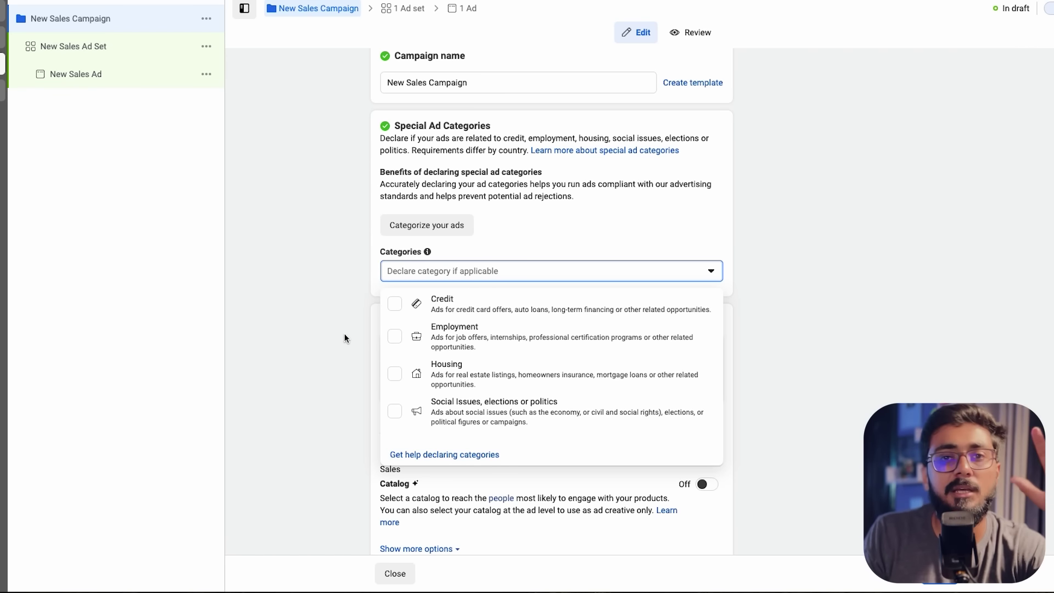
click(284, 367)
- Turn on the catalog option in the sales campaign's details to view its setting, and turn it off again
scroll(282, 363, down, 3)
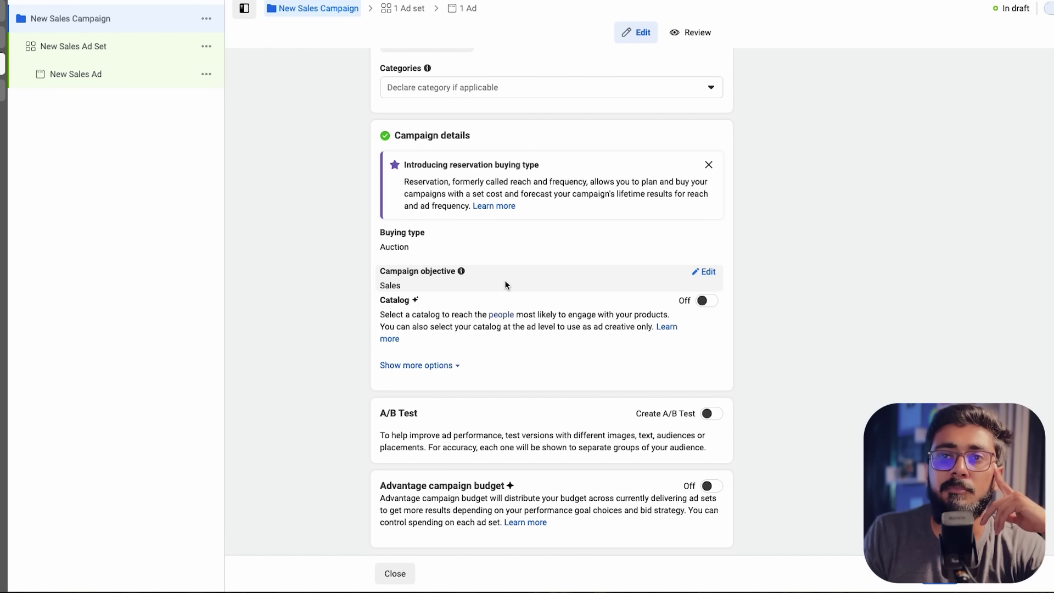
click(705, 303)
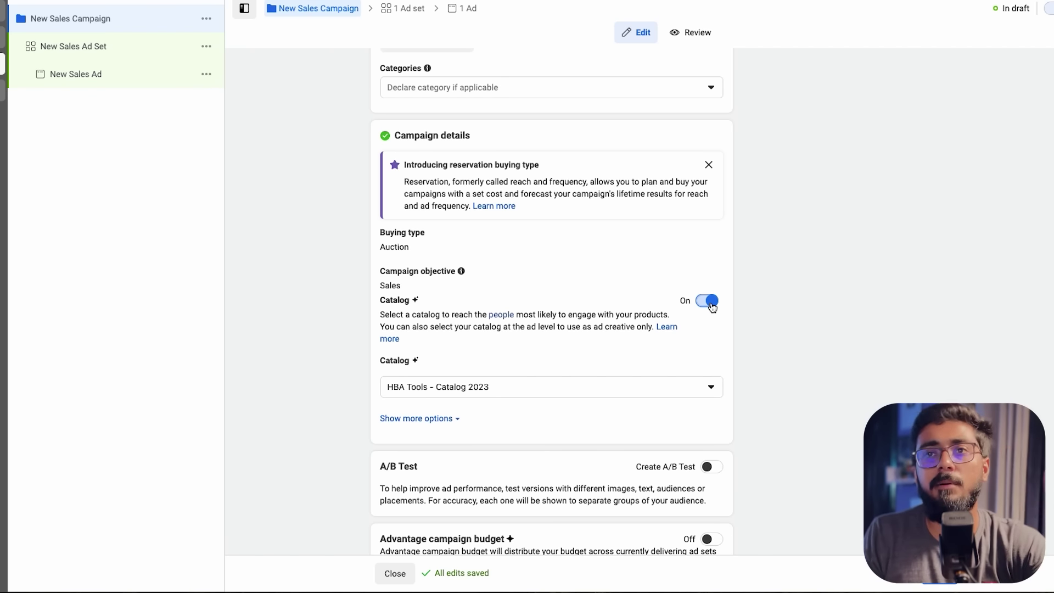
click(709, 301)
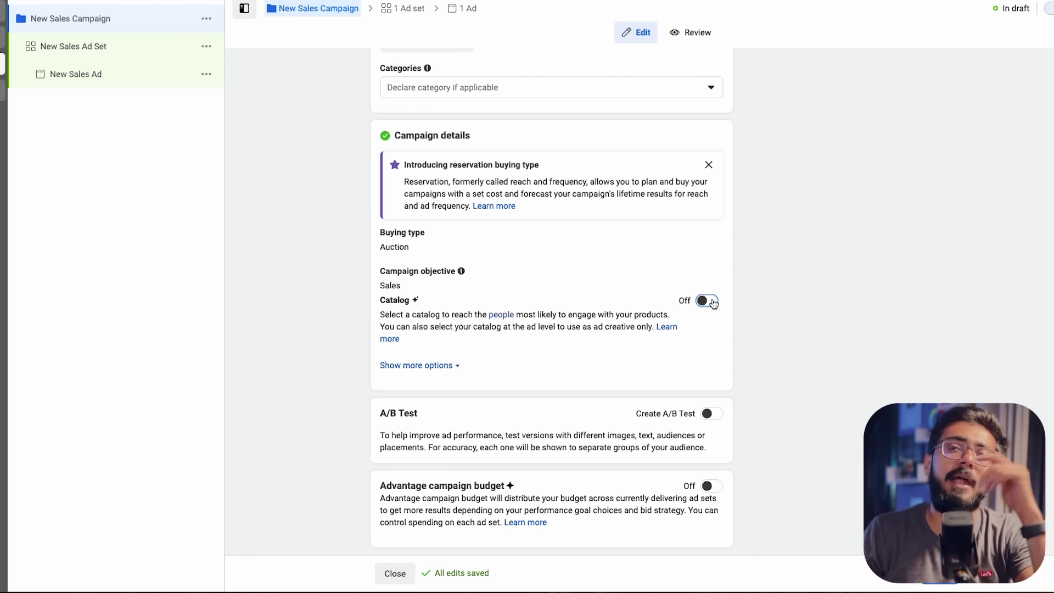
- Turn on Advantage campaign budget to view its budget settings, and turn it off again
scroll(407, 203, up, 3)
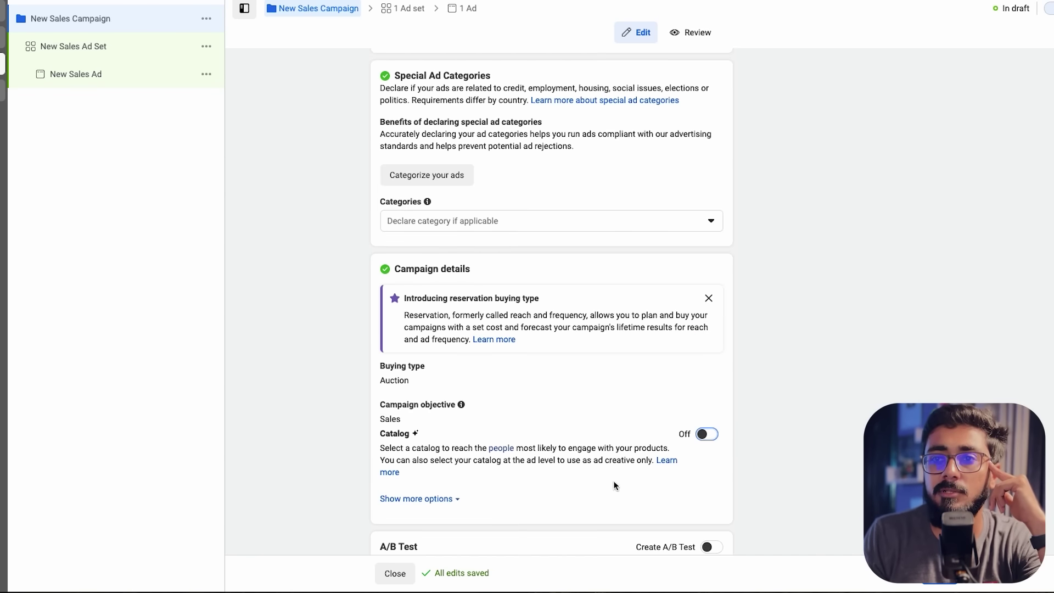
scroll(498, 427, down, 3)
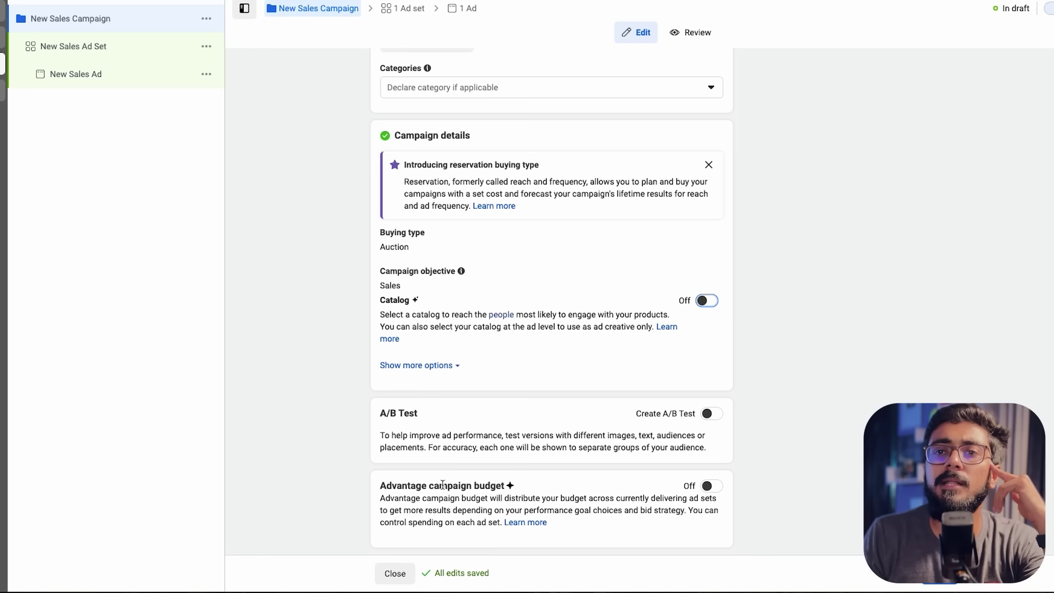
click(708, 486)
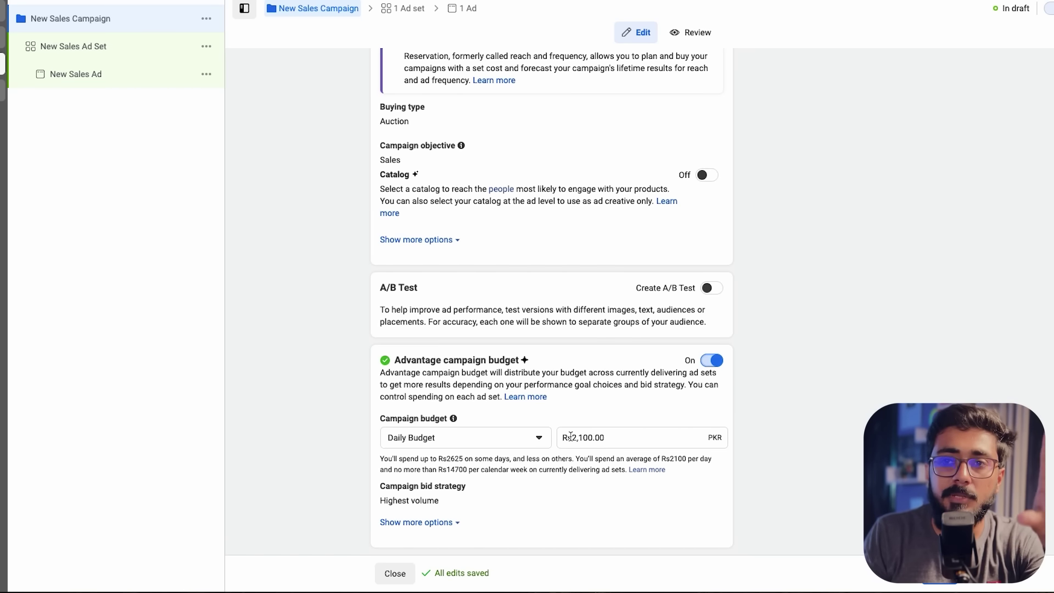
click(712, 360)
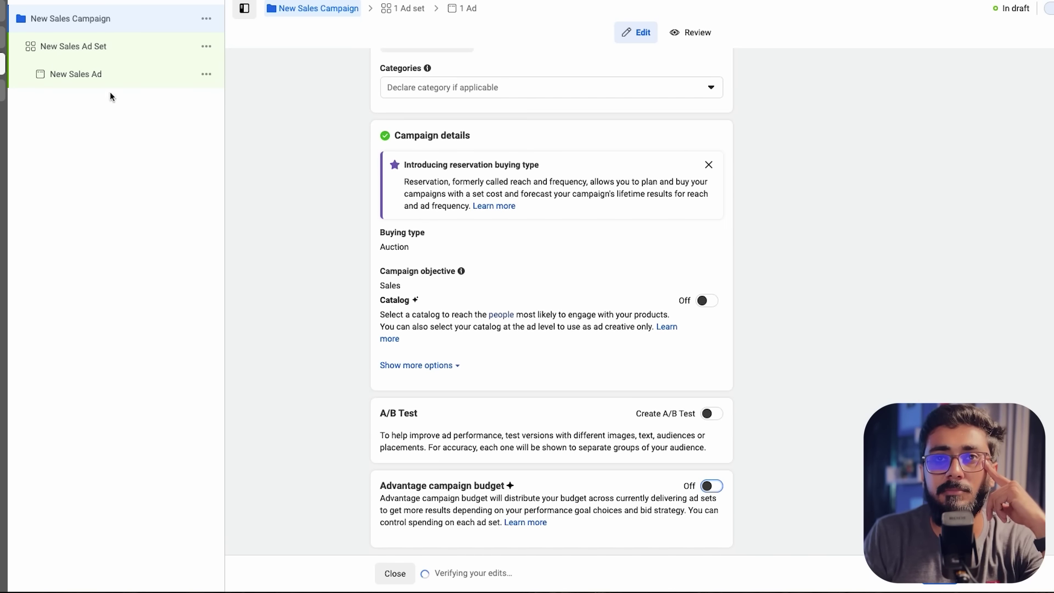
- Open the New Sales Ad Set settings, and return to the campaign level to review the campaign's details
click(71, 46)
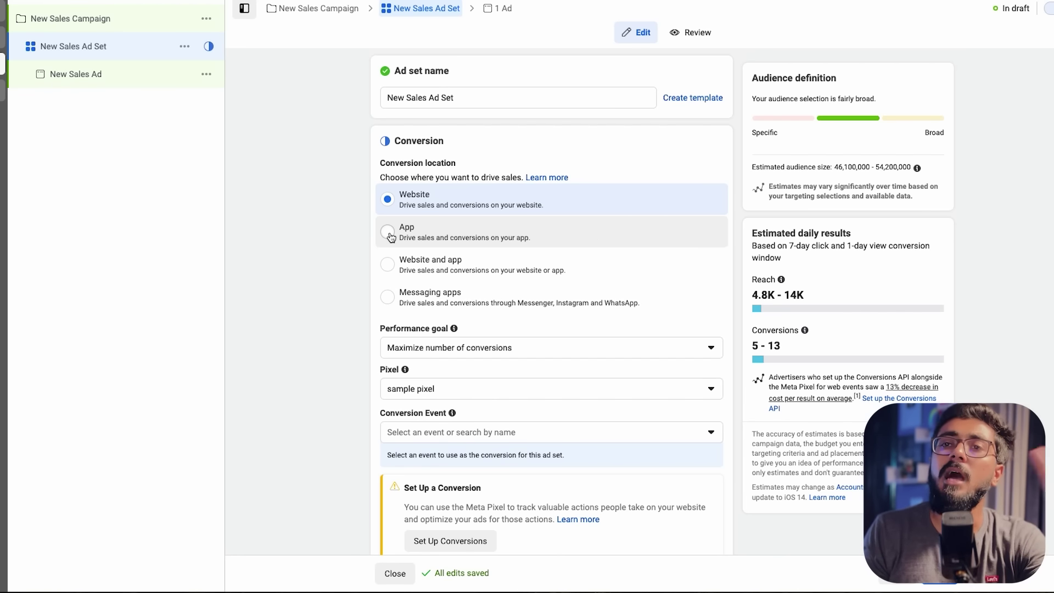
click(92, 18)
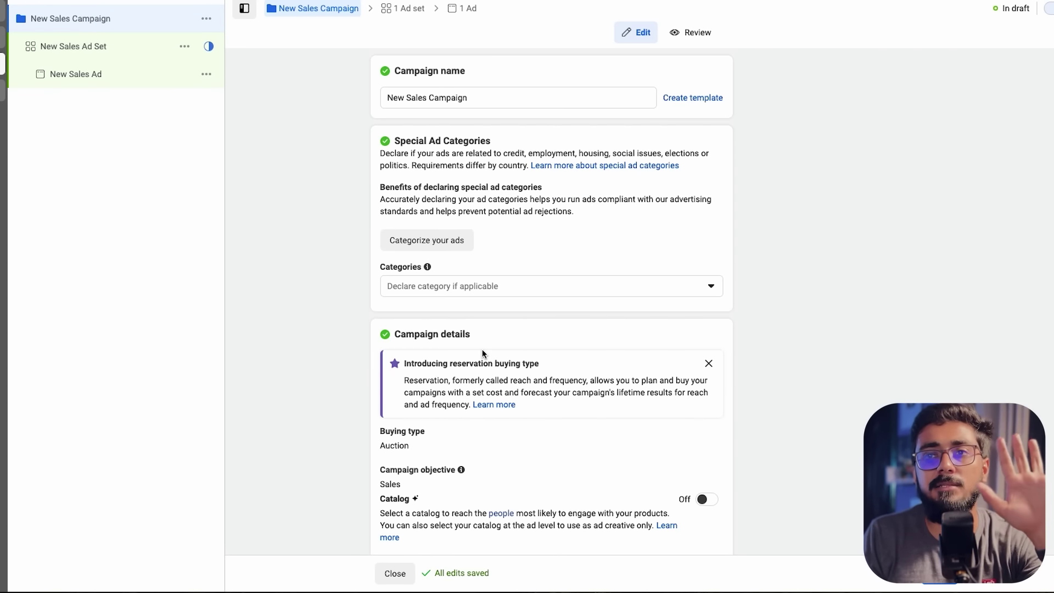
scroll(379, 310, down, 1)
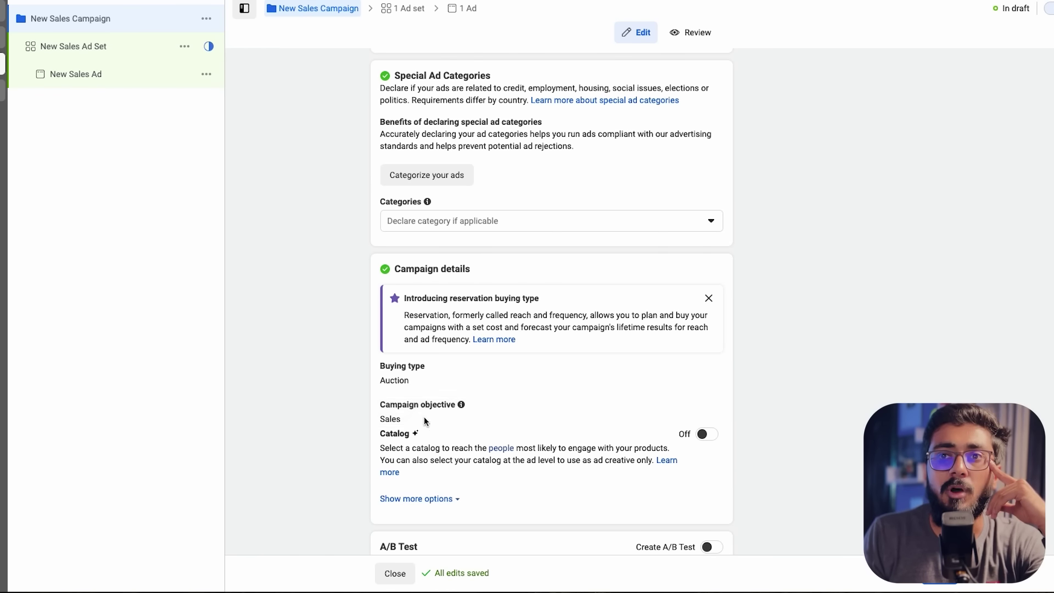
- Review the ad set's conversion settings, and view the conversion tracking methods without choosing one
click(98, 55)
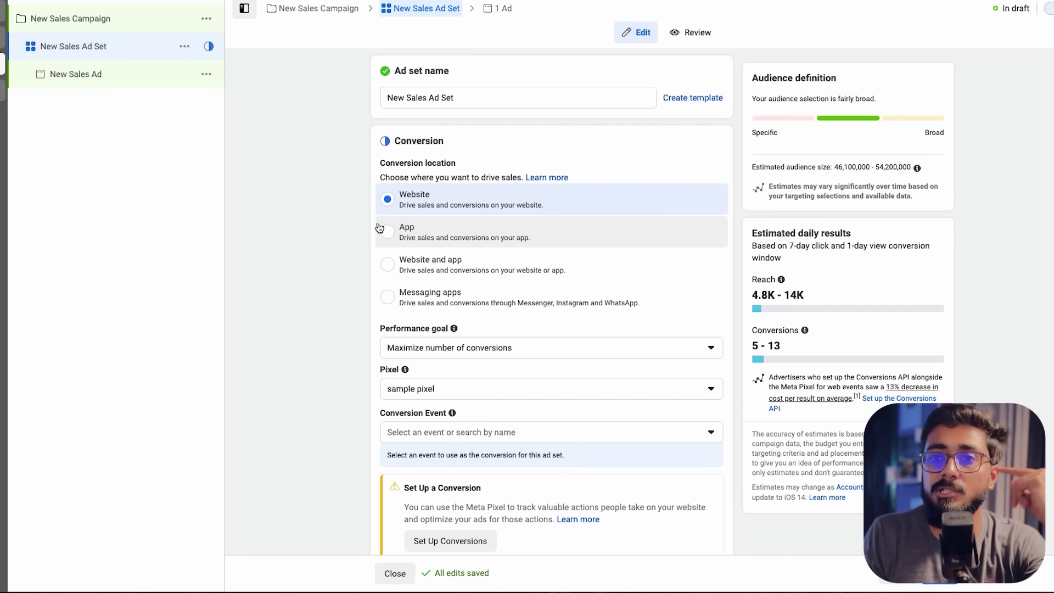
scroll(420, 249, down, 3)
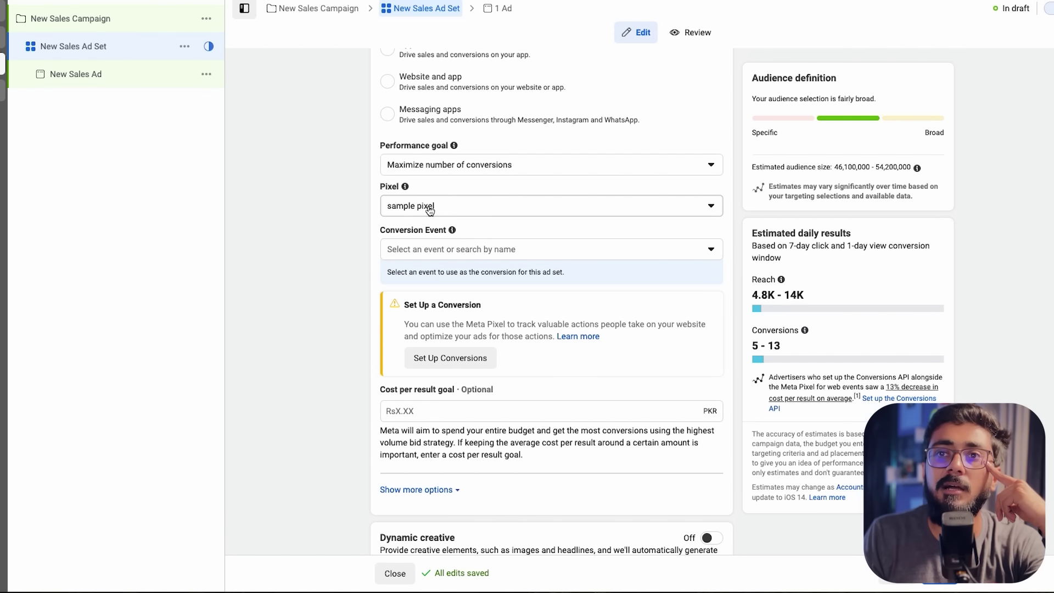
scroll(407, 276, down, 6)
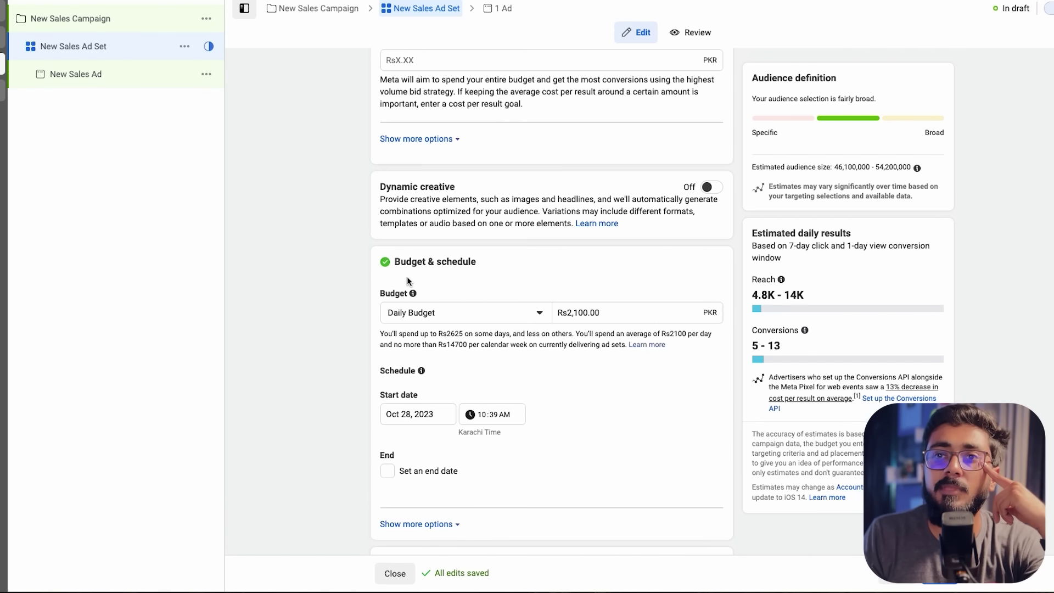
scroll(505, 320, up, 3)
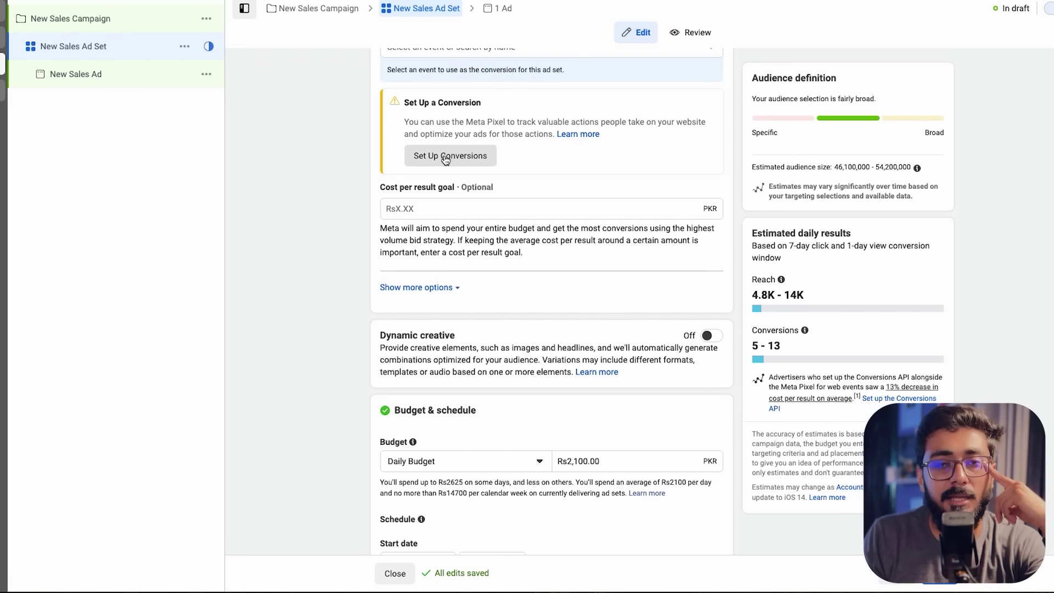
click(444, 157)
drag(337, 199, 412, 312)
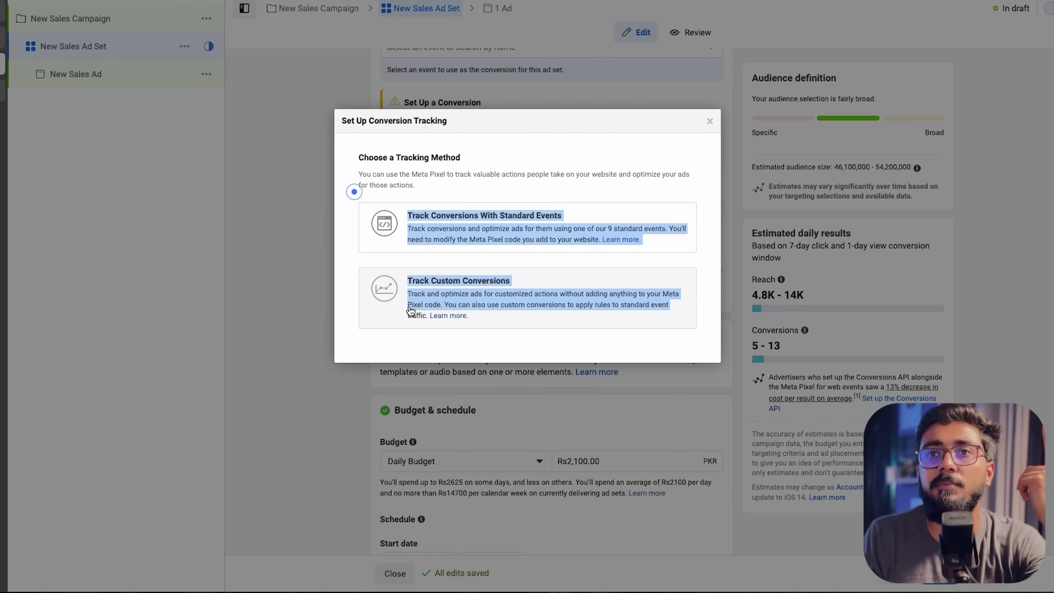
click(710, 118)
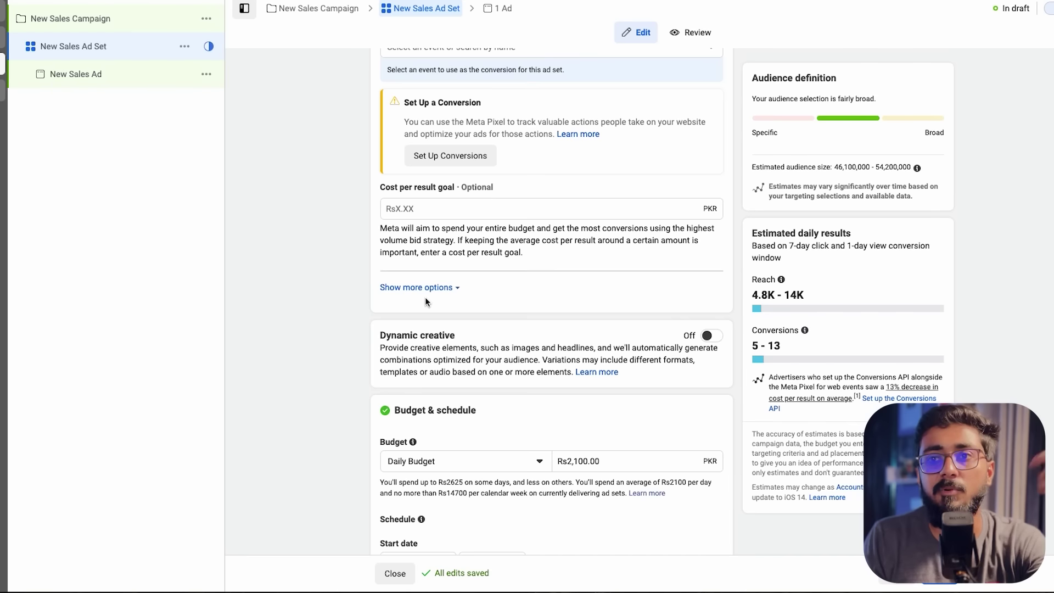
- Review the ad set's budget, schedule and audience controls, and expand the optional Advantage+ audience suggestion to see its fields
scroll(426, 319, down, 5)
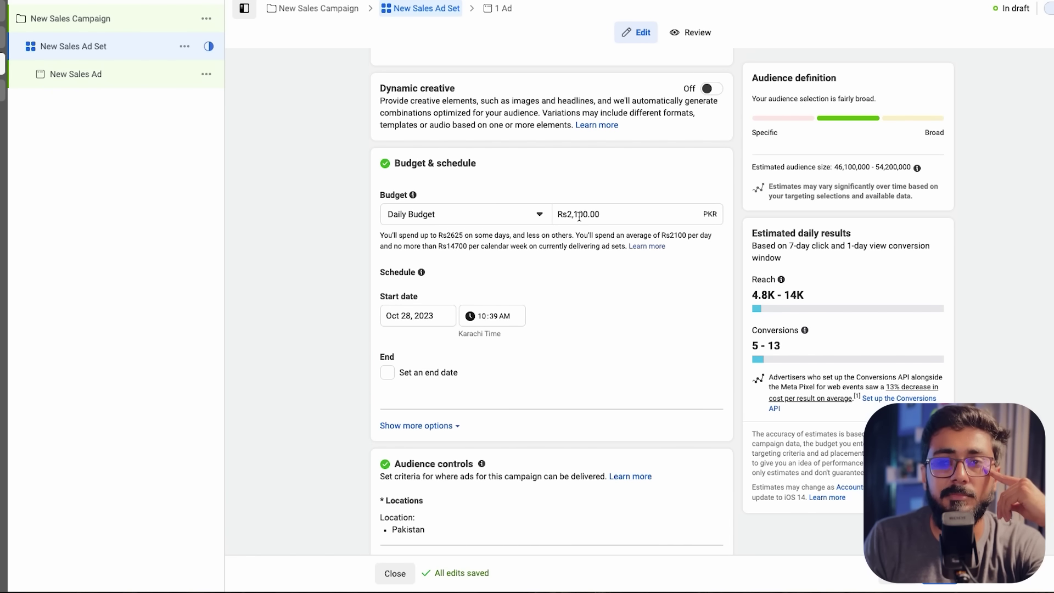
scroll(549, 305, down, 5)
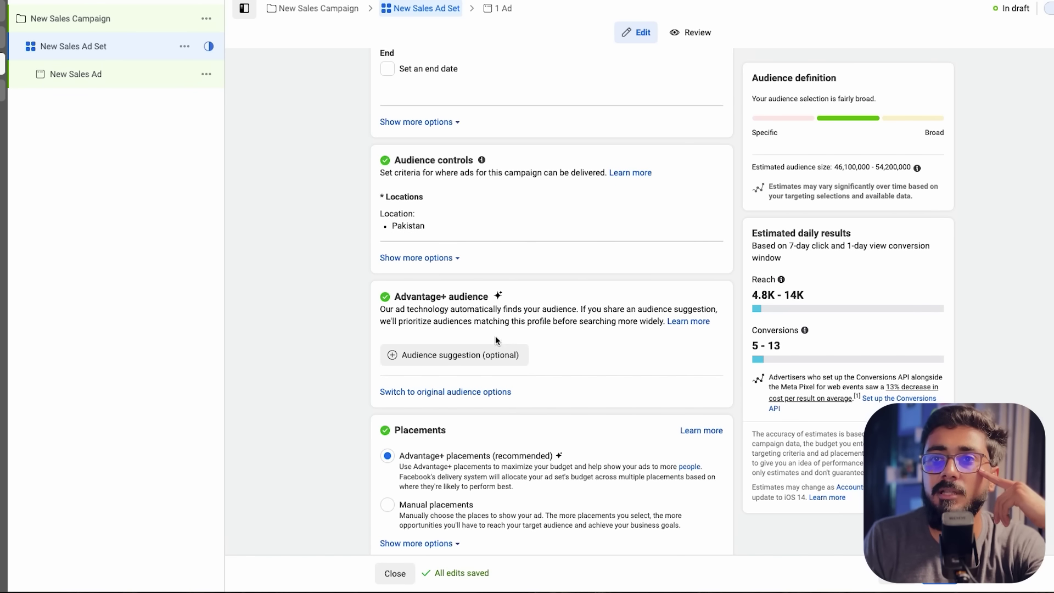
click(440, 358)
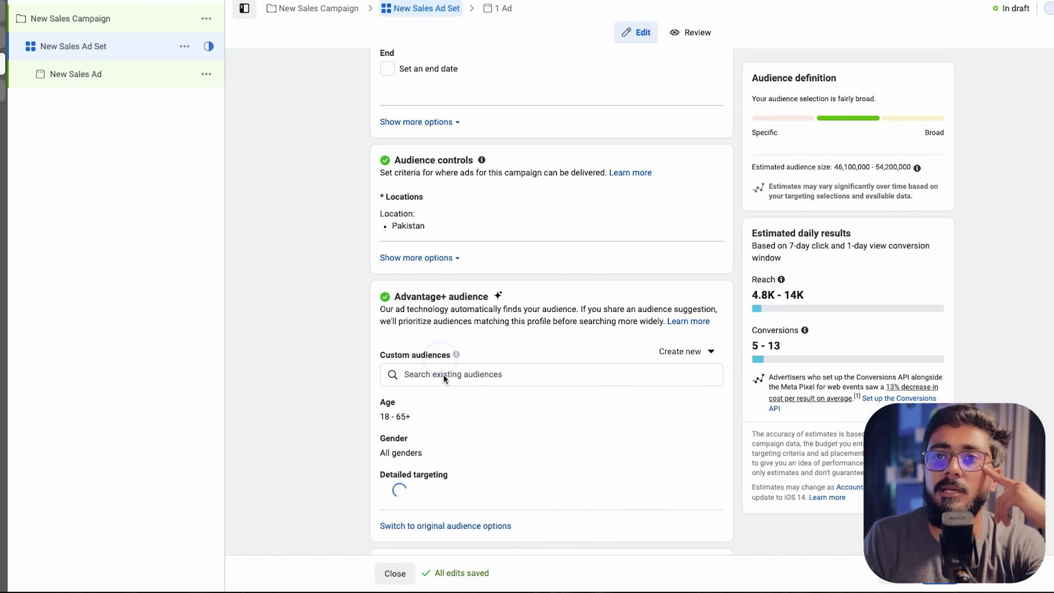
scroll(443, 374, down, 3)
mouse_move(401, 233)
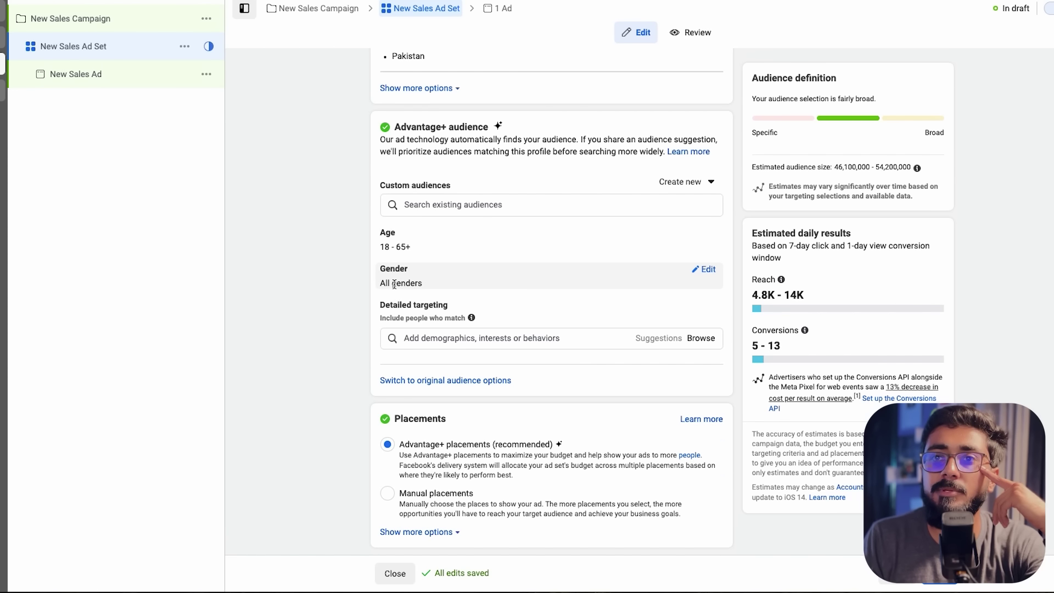
- Browse the detailed targeting categories, expanding Behaviors and its Anniversary group to examine the options
click(439, 338)
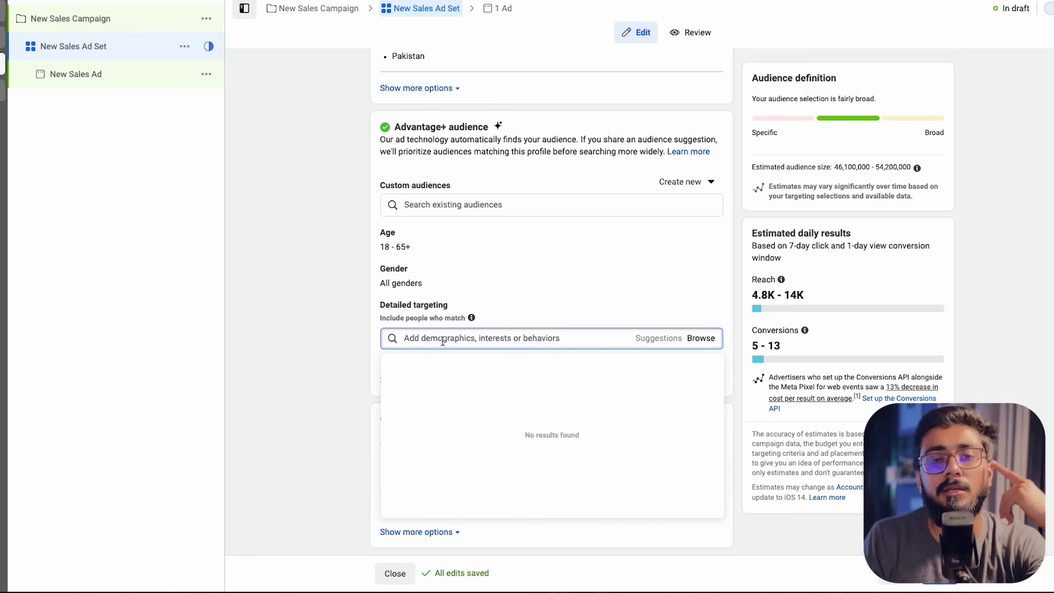
click(697, 339)
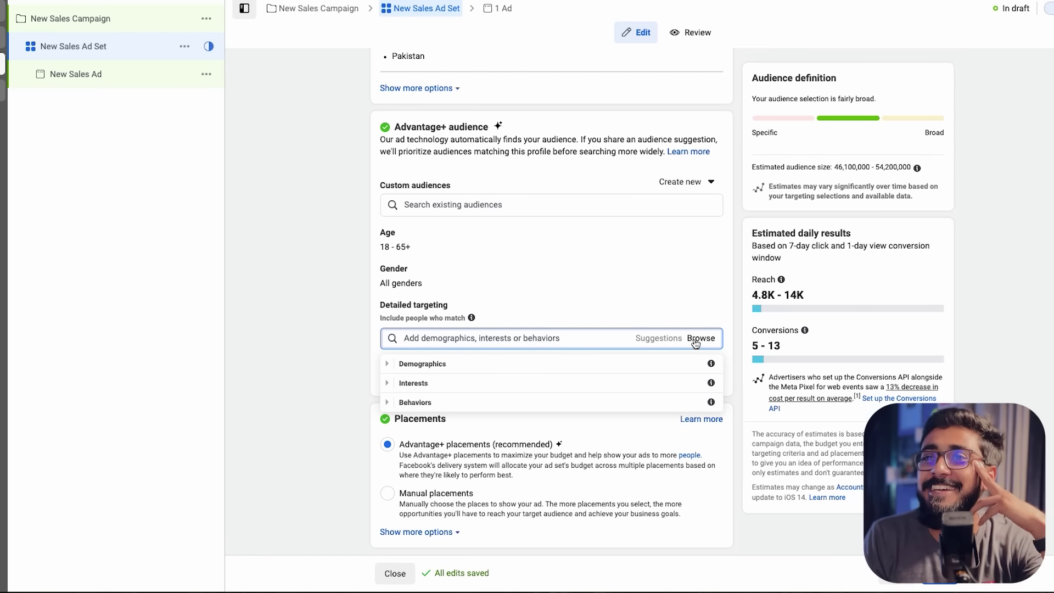
click(416, 403)
scroll(429, 428, up, 1)
click(406, 420)
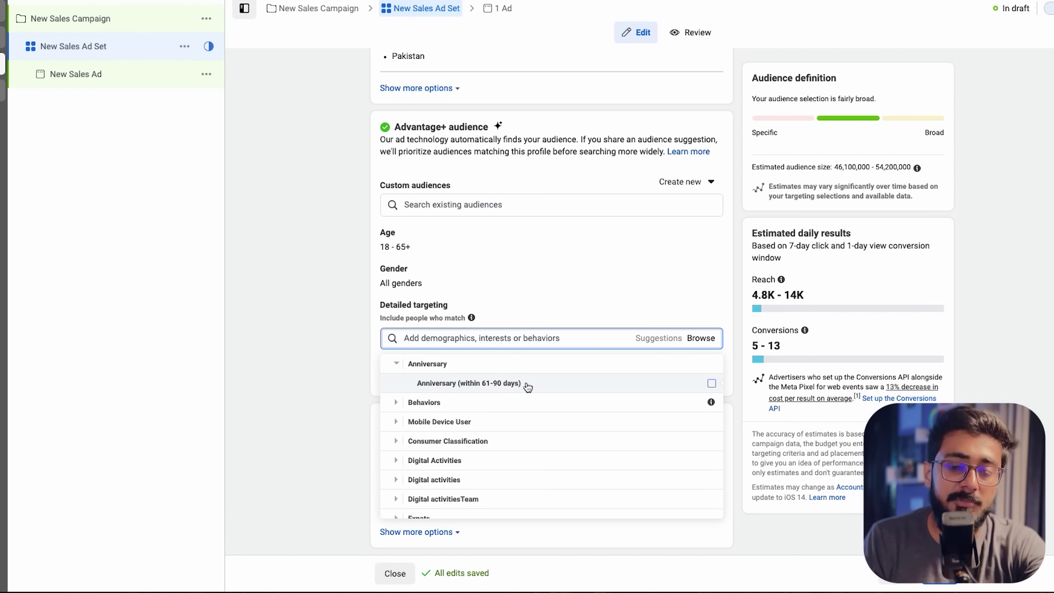
click(396, 405)
click(396, 404)
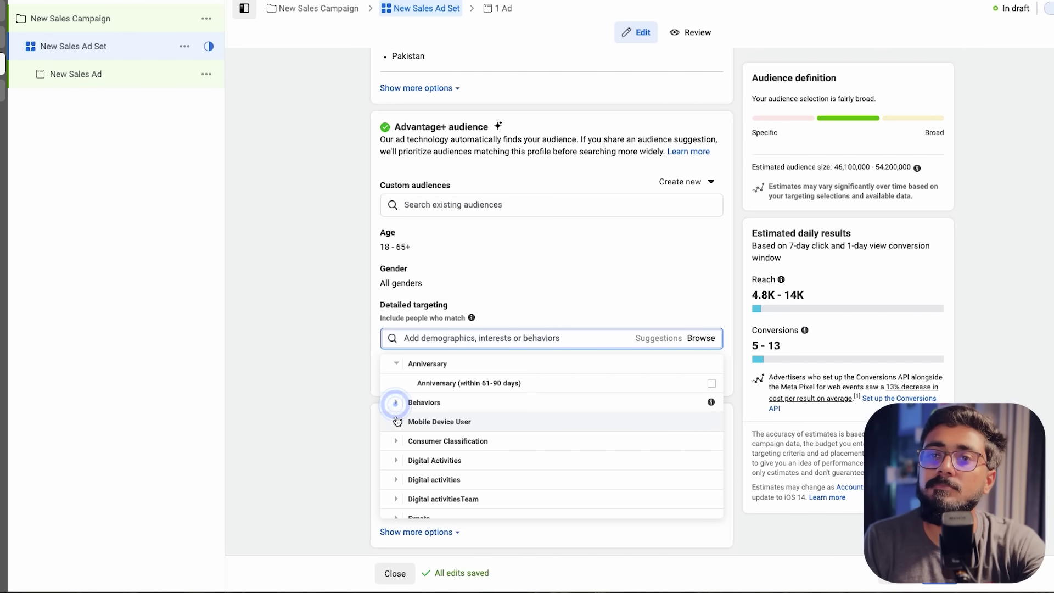
- Examine the Mobile Device User and Digital Activities behavior groups, and close the detailed targeting list without selecting anything
click(396, 419)
click(405, 385)
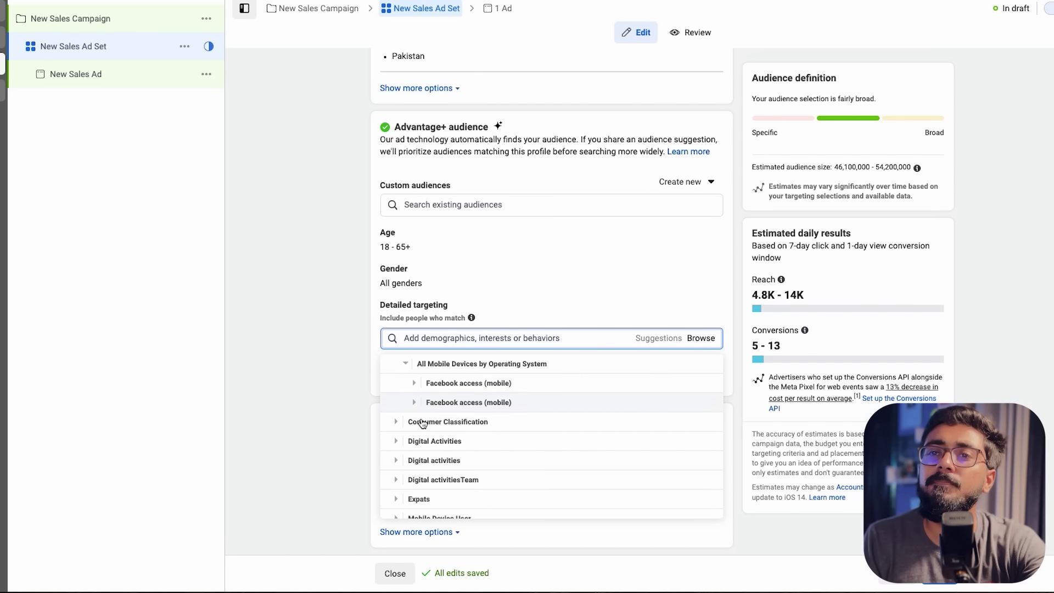
click(396, 441)
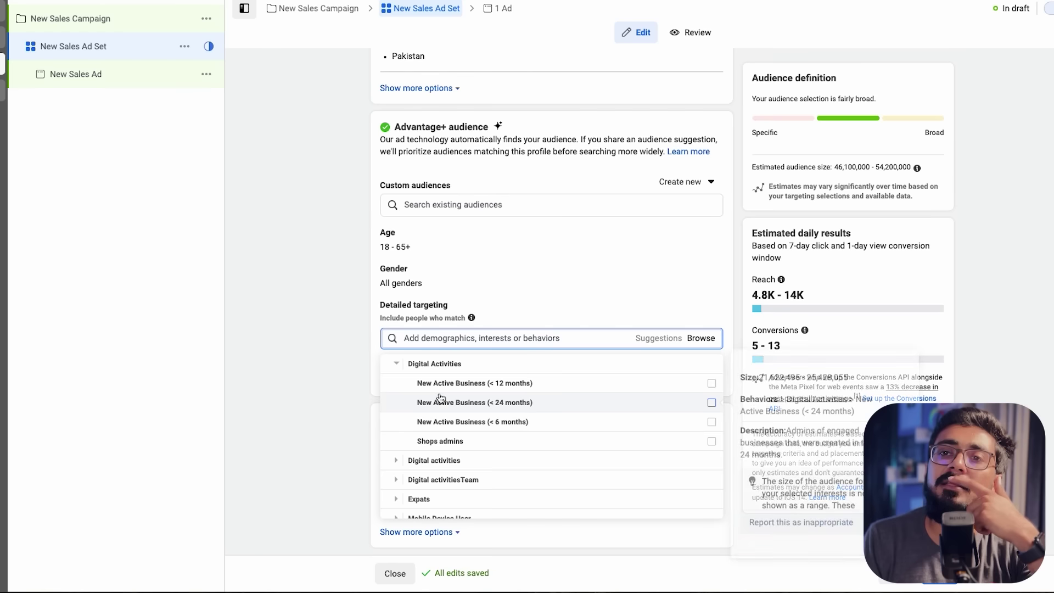
mouse_move(423, 400)
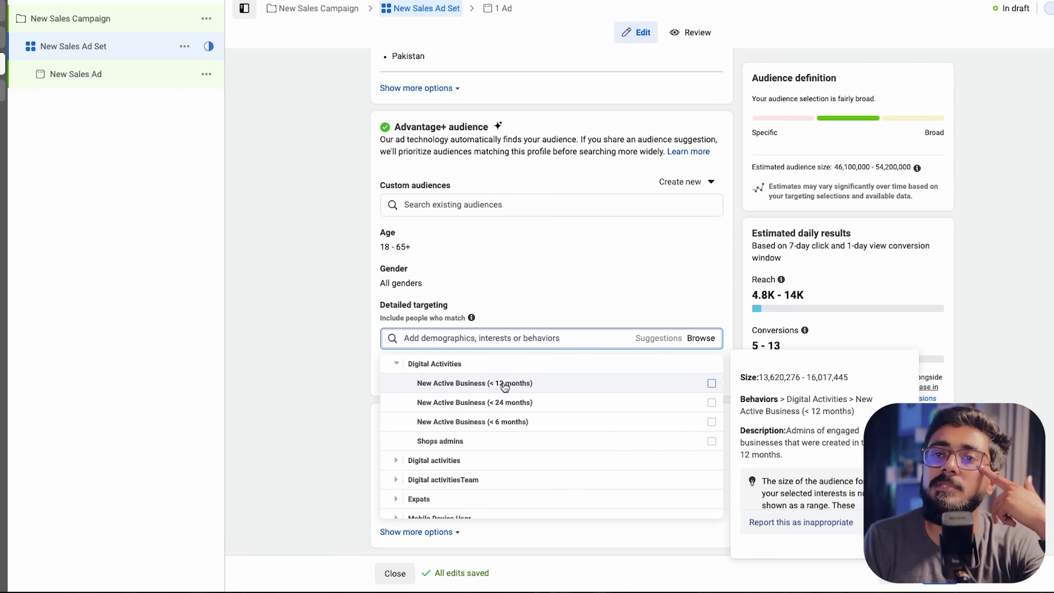
scroll(456, 471, down, 3)
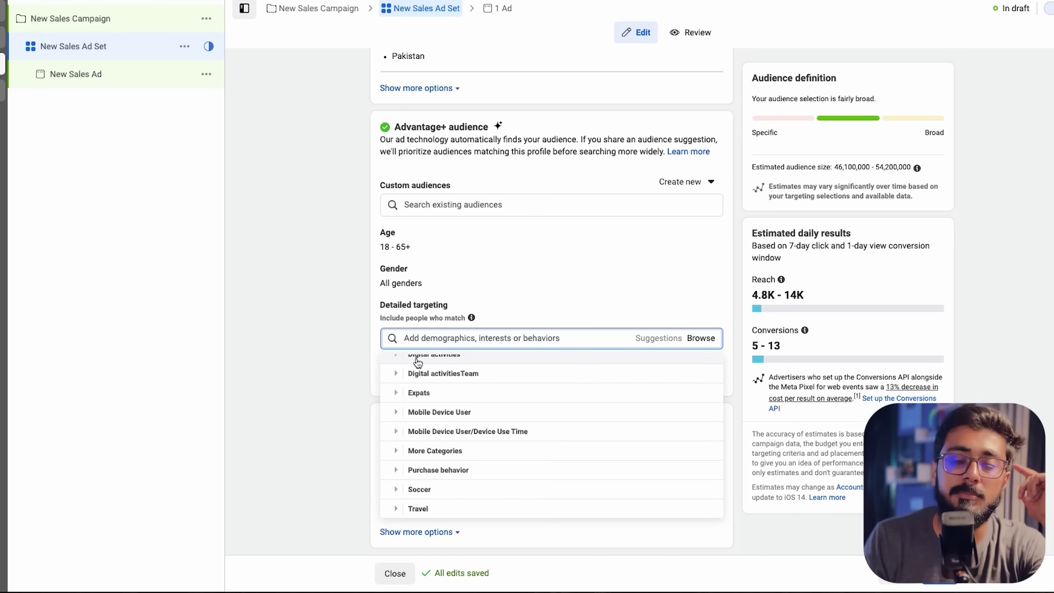
click(348, 381)
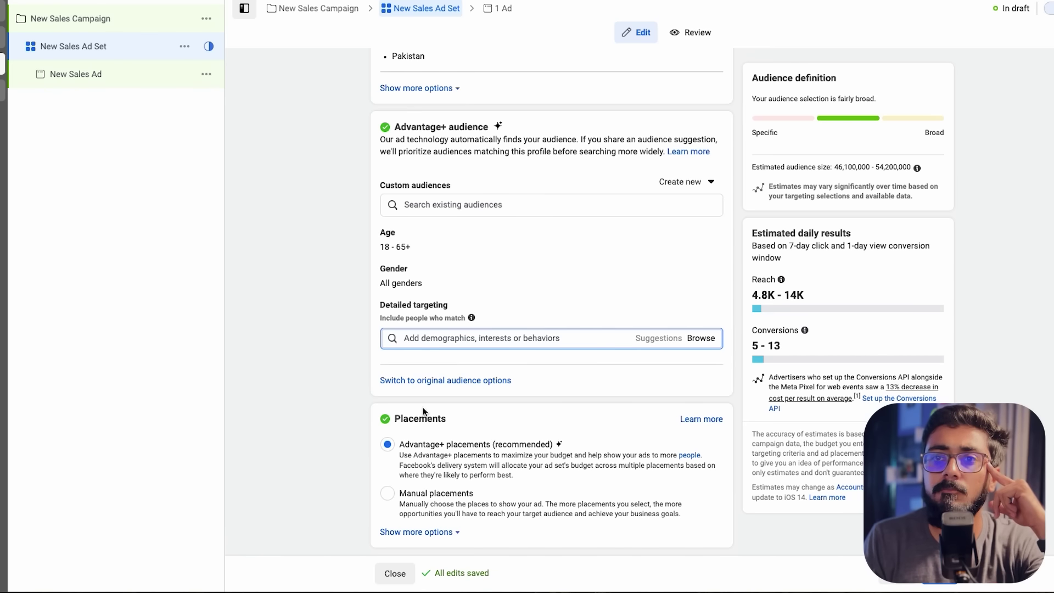
- Switch the ad set to manual placements, and review the available platforms and placement types
click(392, 492)
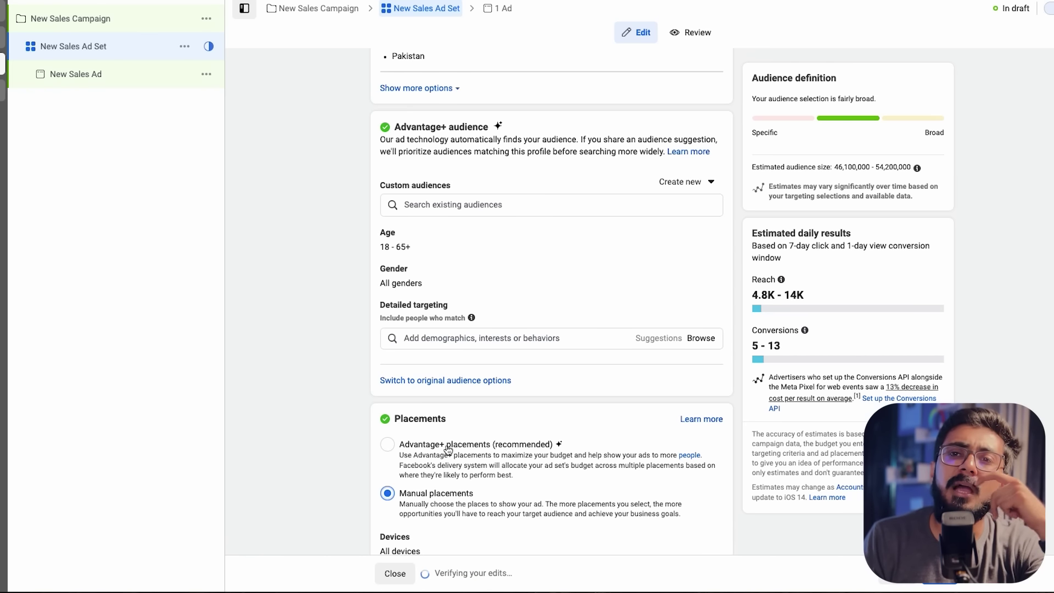
scroll(503, 449, down, 6)
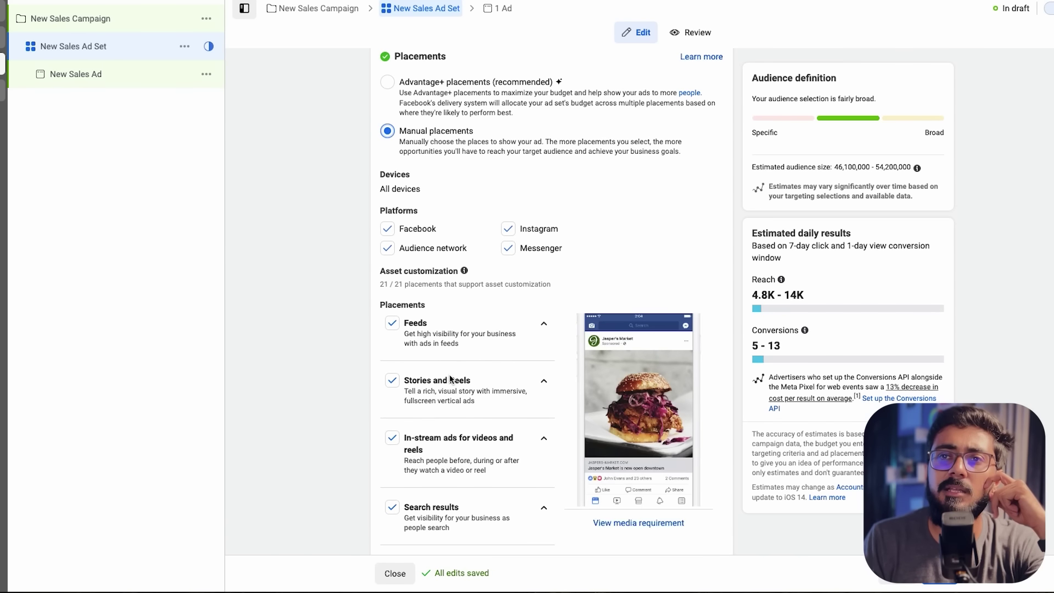
scroll(465, 405, down, 3)
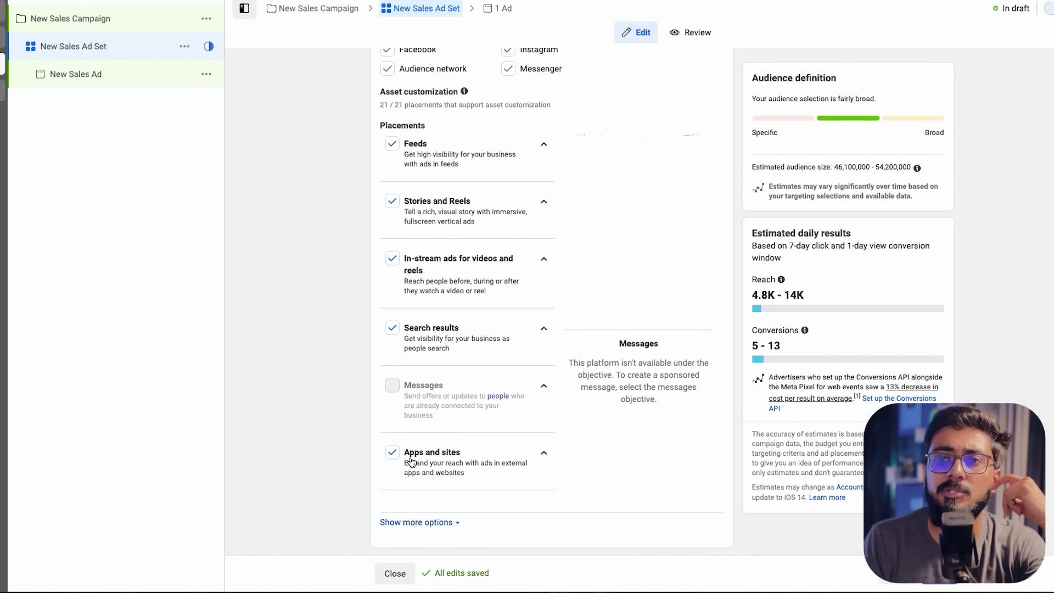
scroll(413, 488, up, 1)
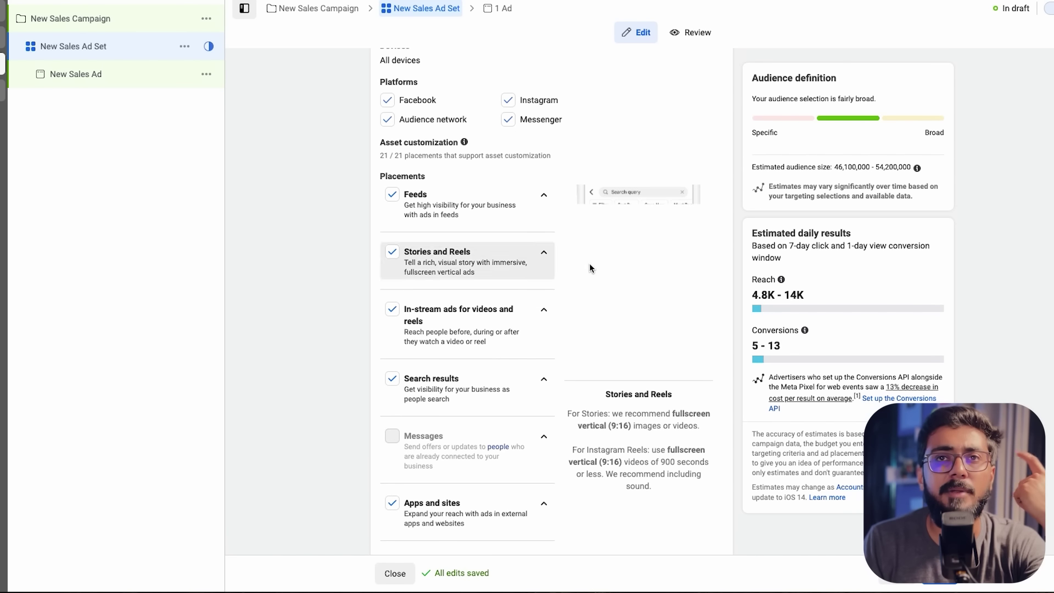
- Open the New Sales Ad and choose H.B.A Services as its Facebook Page
click(81, 85)
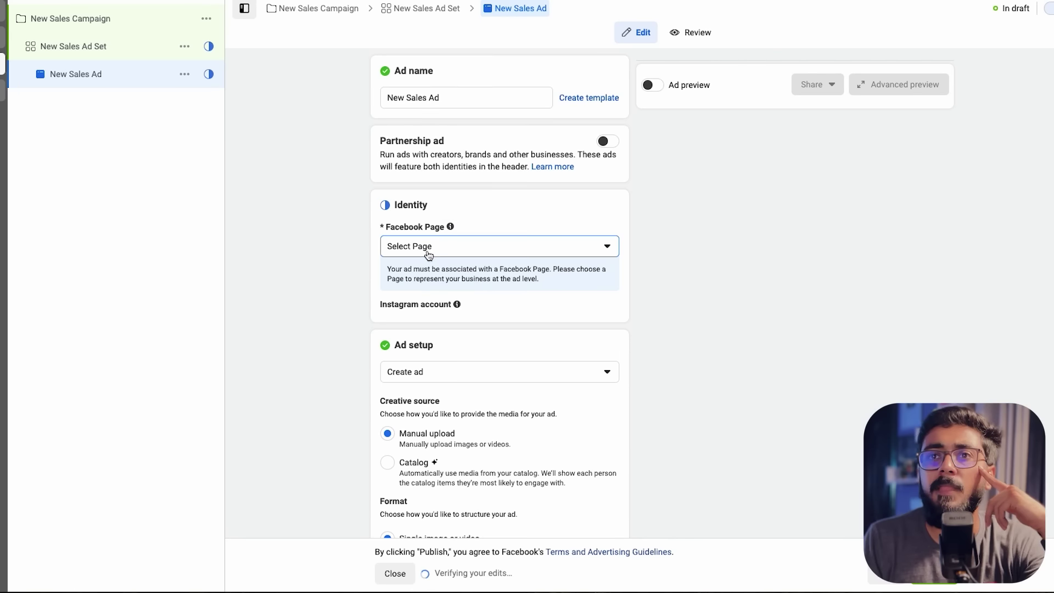
click(390, 246)
click(320, 333)
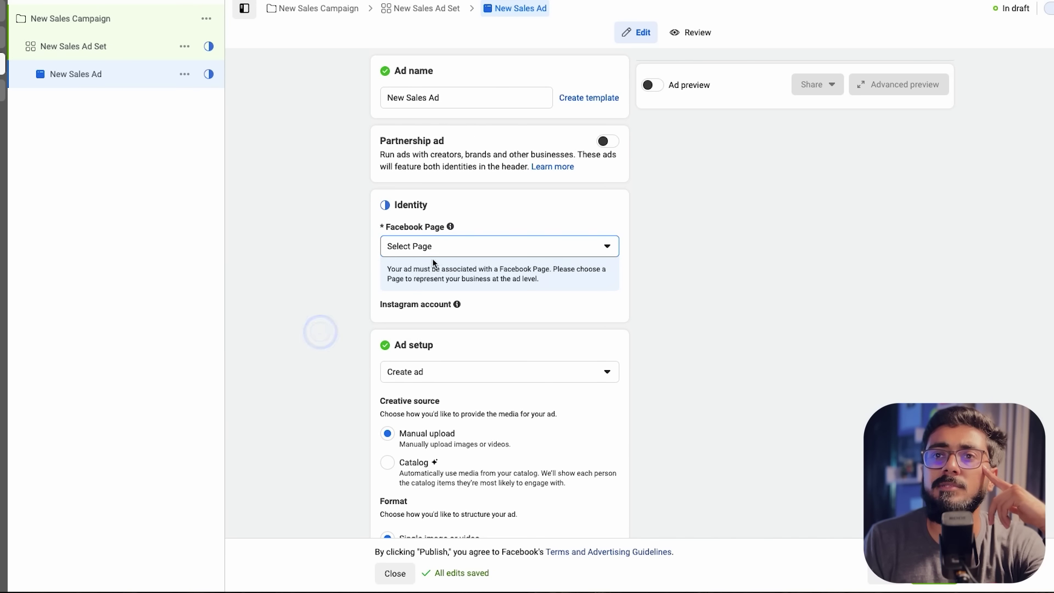
click(421, 251)
click(421, 300)
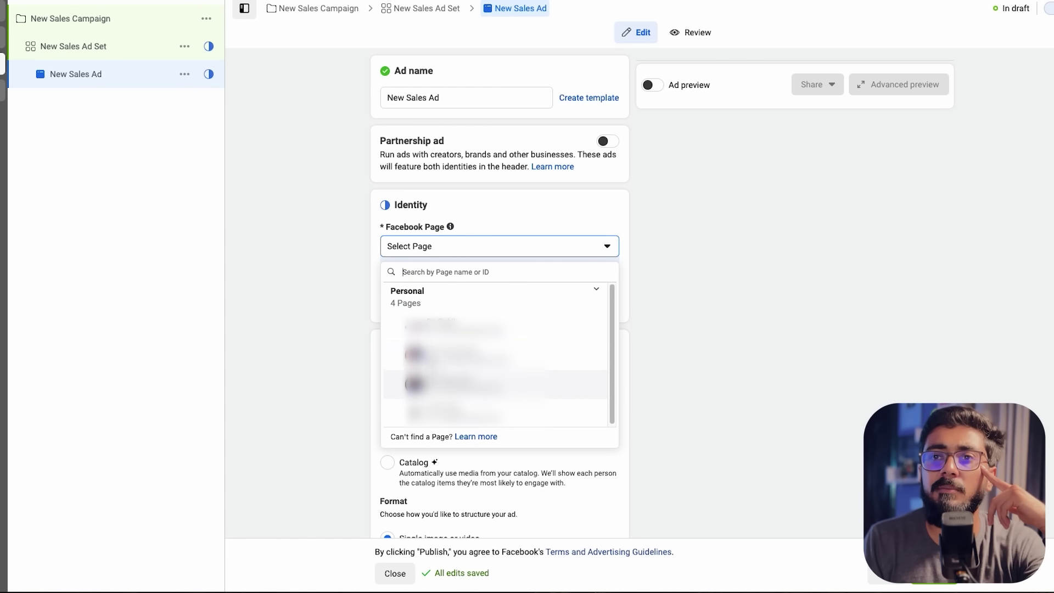
click(418, 356)
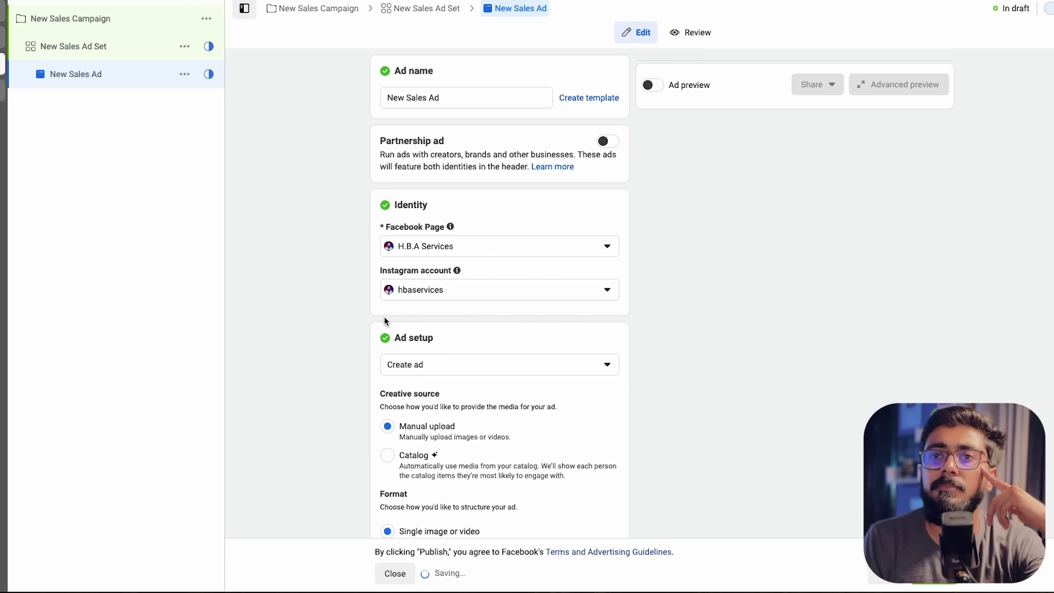
- Review the ad's creative source, format, media, text and call-to-action fields
scroll(386, 315, down, 2)
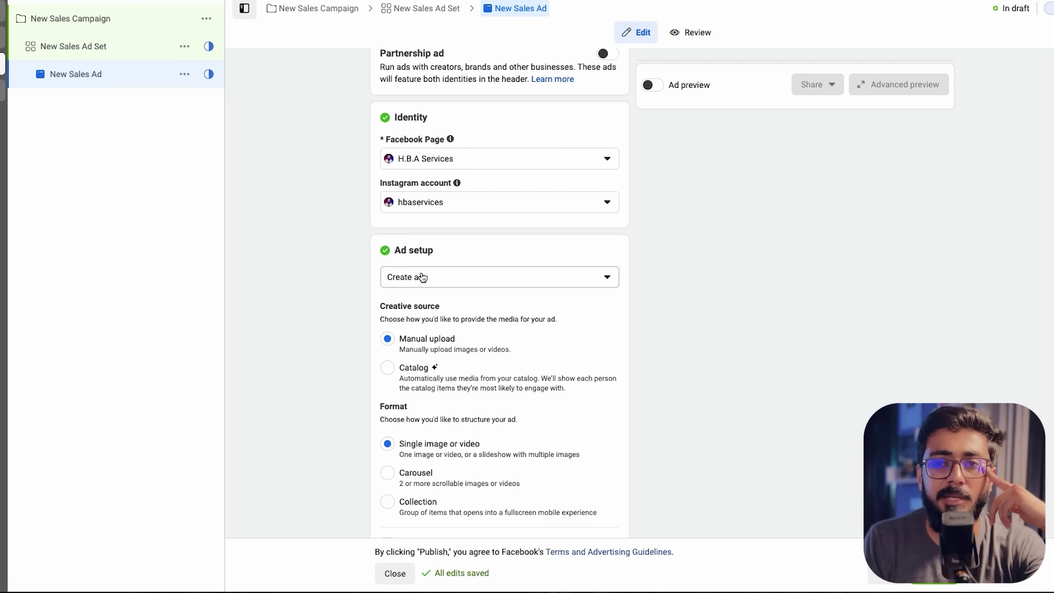
scroll(404, 407, up, 1)
scroll(403, 291, down, 7)
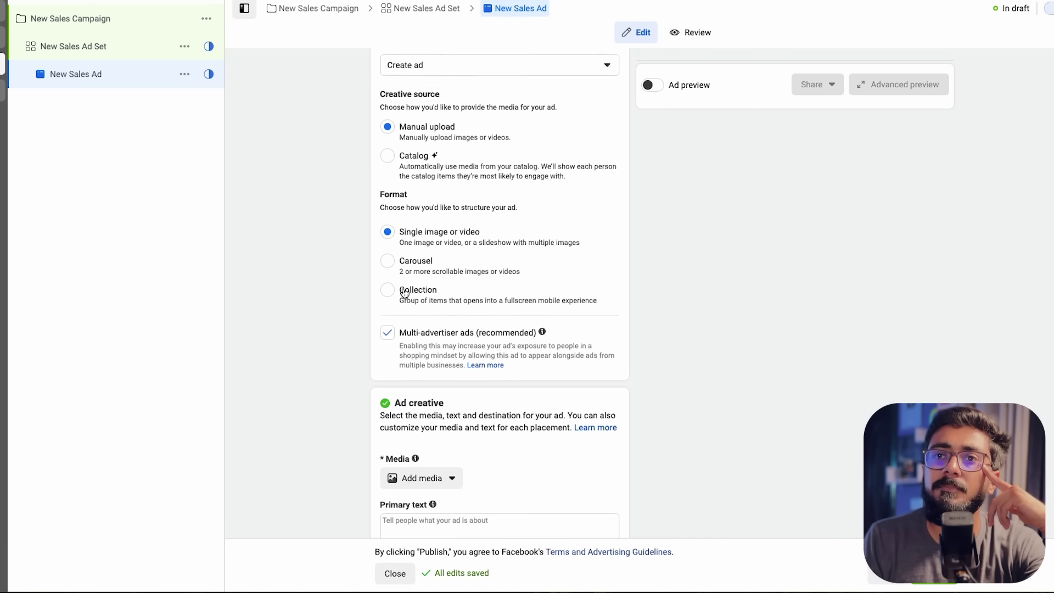
scroll(434, 379, down, 1)
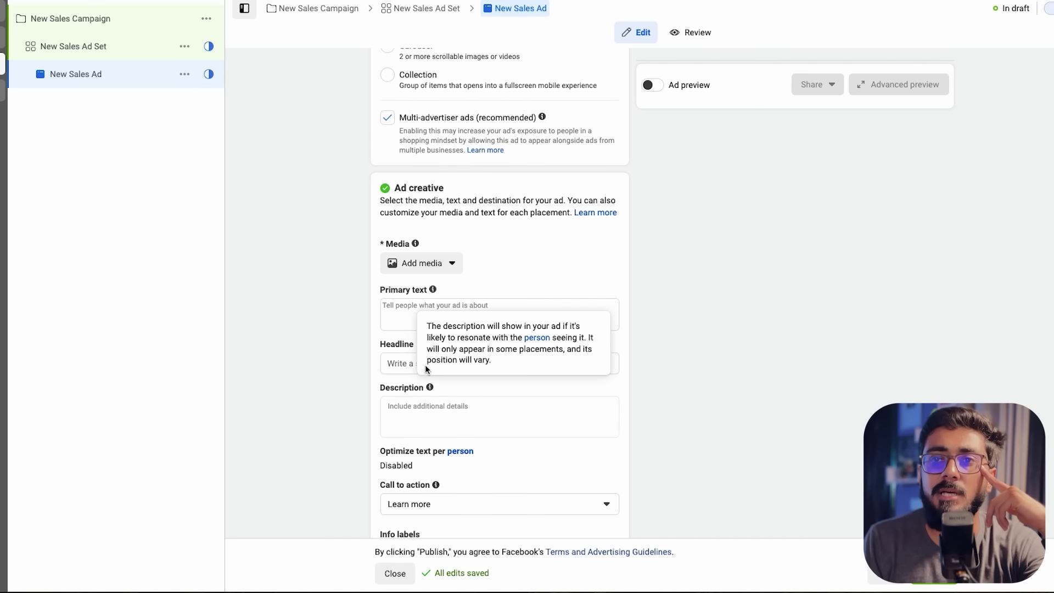
scroll(417, 428, up, 3)
scroll(394, 346, up, 4)
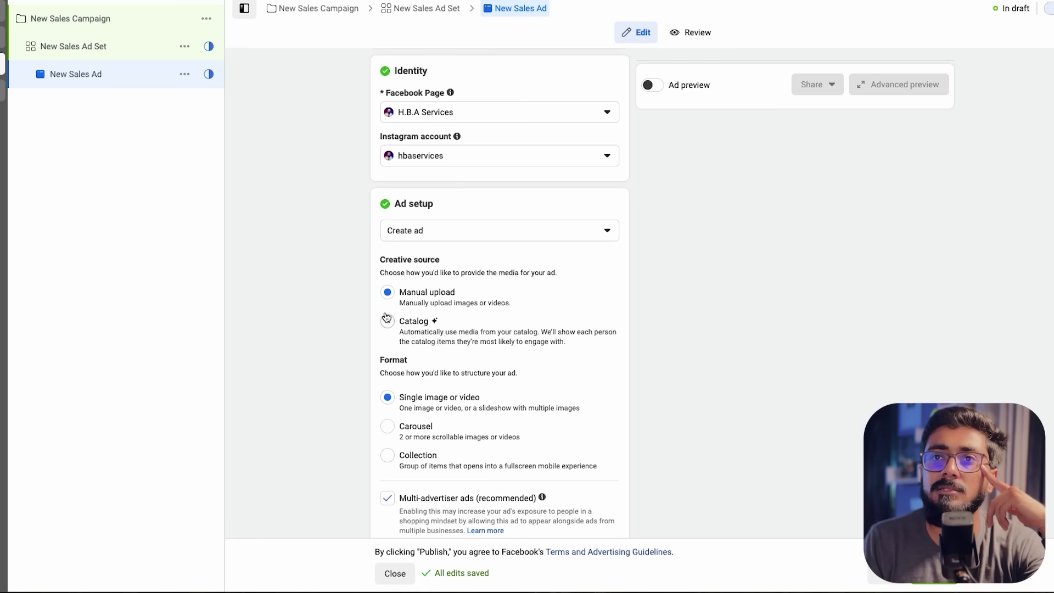
- Change the ad setup to Use existing post, and review the post selection and tracking options
click(402, 233)
click(433, 280)
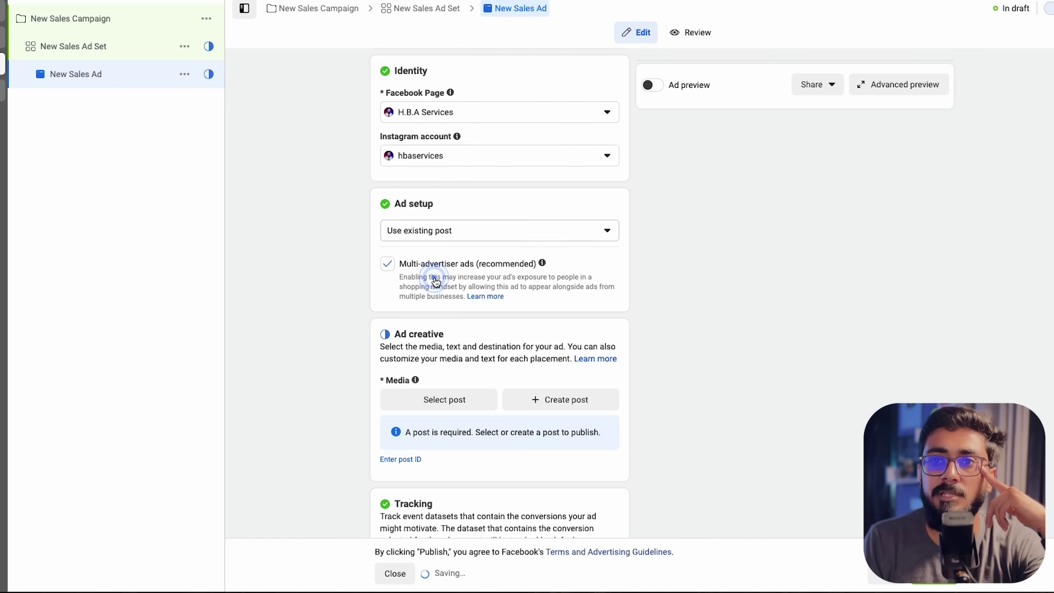
scroll(455, 404, down, 4)
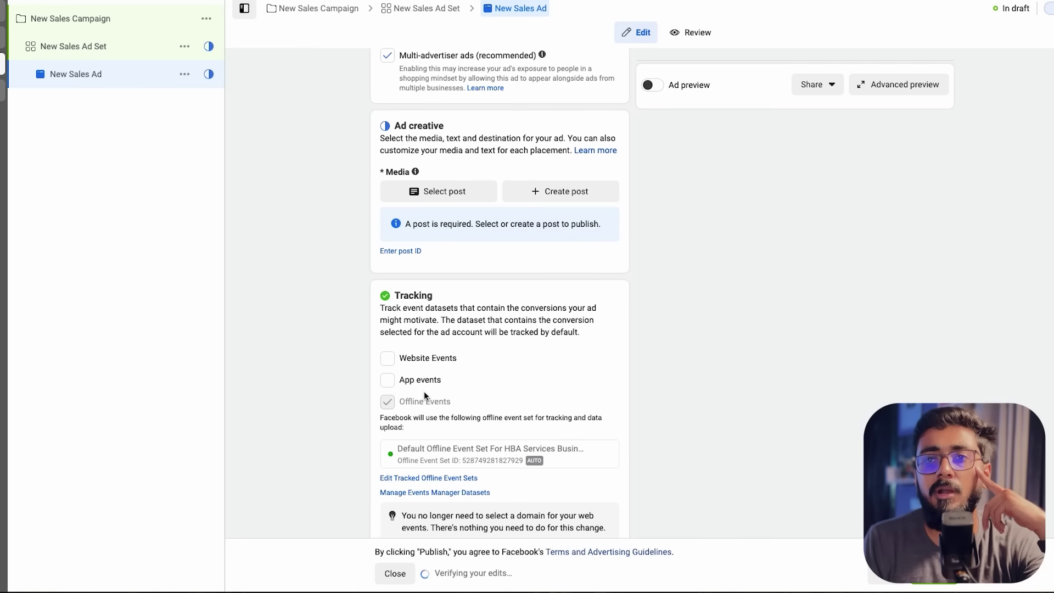
scroll(442, 340, down, 2)
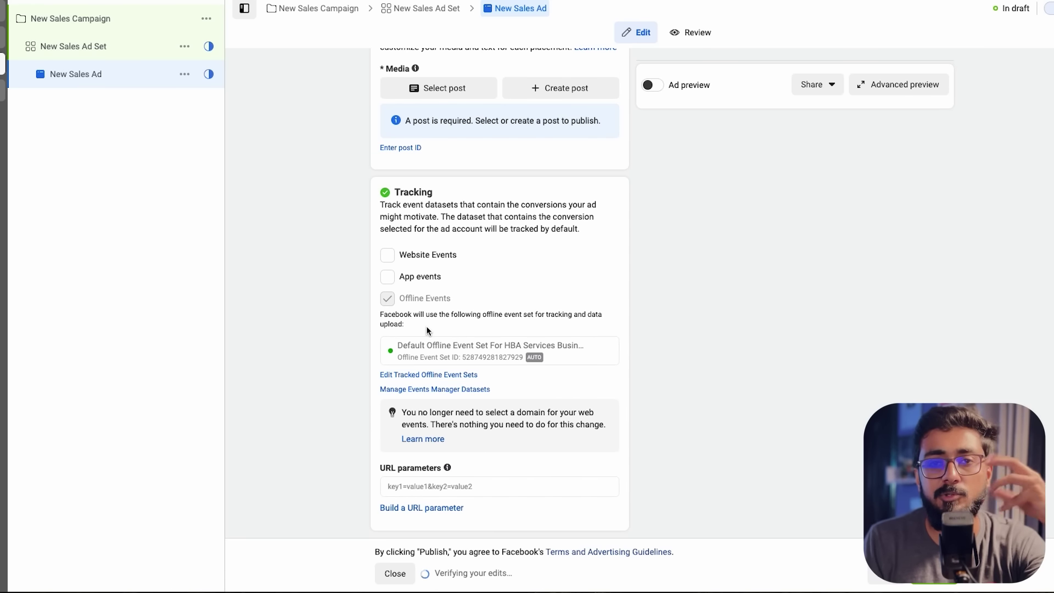